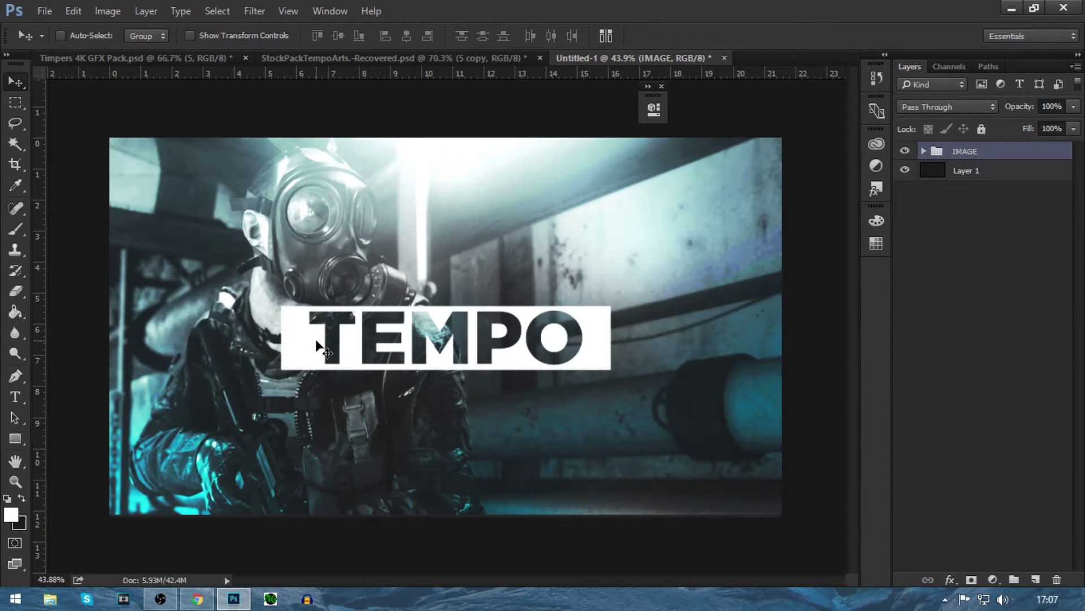
Step: Hide the IMAGE group and select the dark Layer 1 background
{"action": "left_click", "coordinate": [16, 82]}
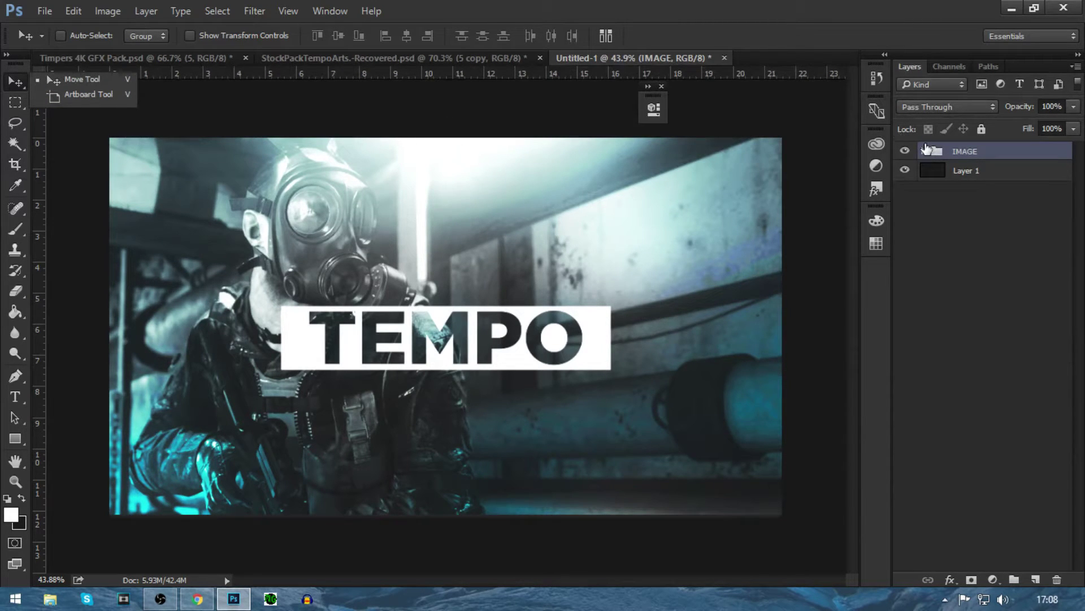
{"action": "left_click", "coordinate": [905, 151]}
{"action": "left_click", "coordinate": [967, 170]}
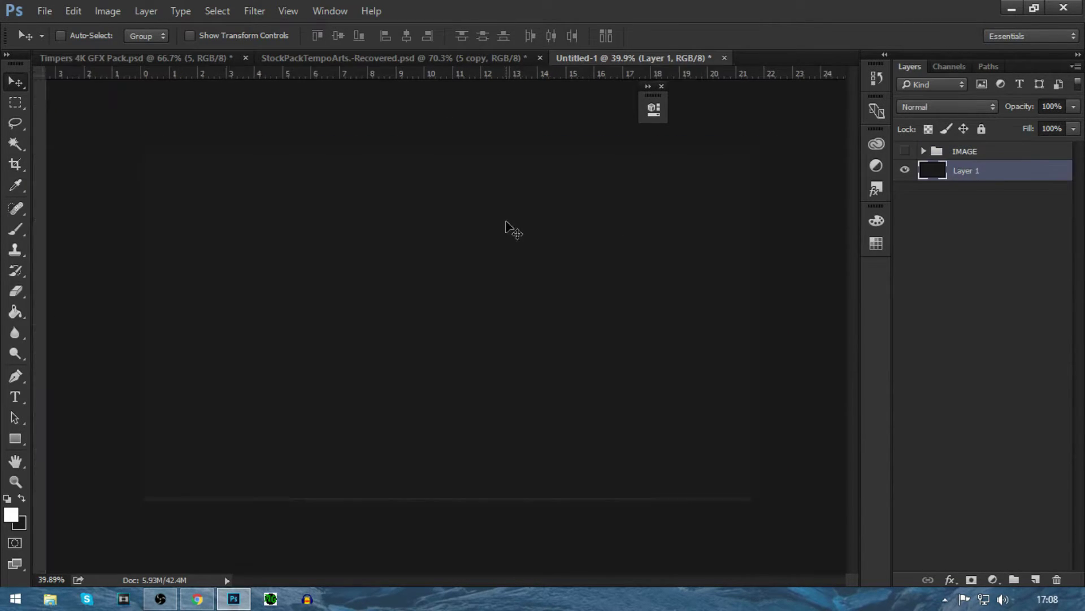
Step: Confirm the foreground colour is dark #1b1b1b and dismiss the Twitter notification
{"action": "scroll", "coordinate": [509, 226], "scroll_direction": "down", "scroll_amount": 2}
{"action": "key", "text": "ctrl+r"}
{"action": "key", "text": "ctrl+r"}
{"action": "scroll", "coordinate": [452, 317], "scroll_direction": "up", "scroll_amount": 1}
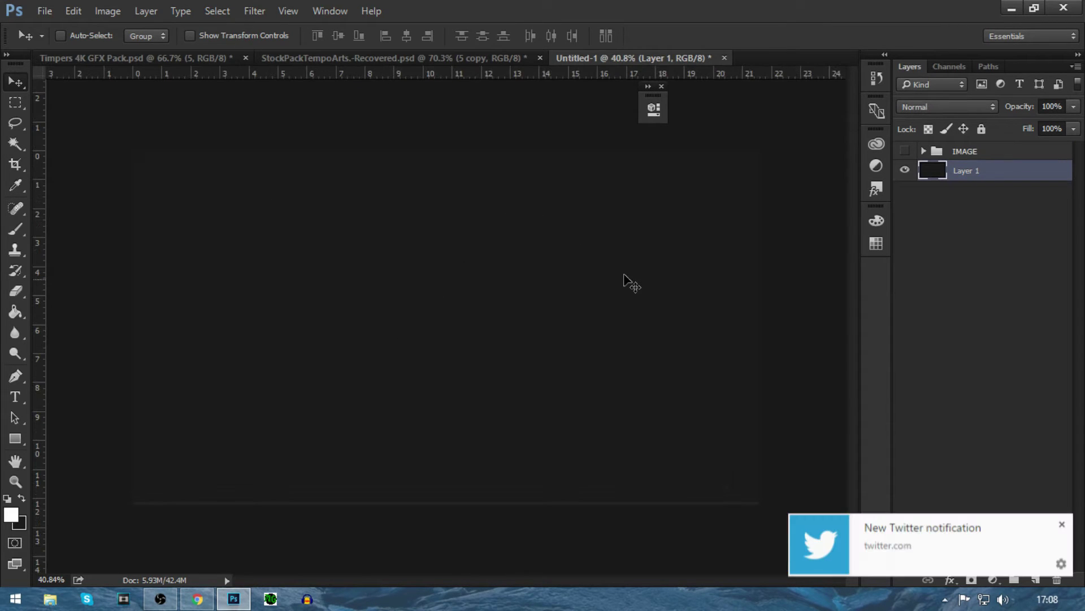
{"action": "key", "text": "x"}
{"action": "left_click", "coordinate": [10, 514]}
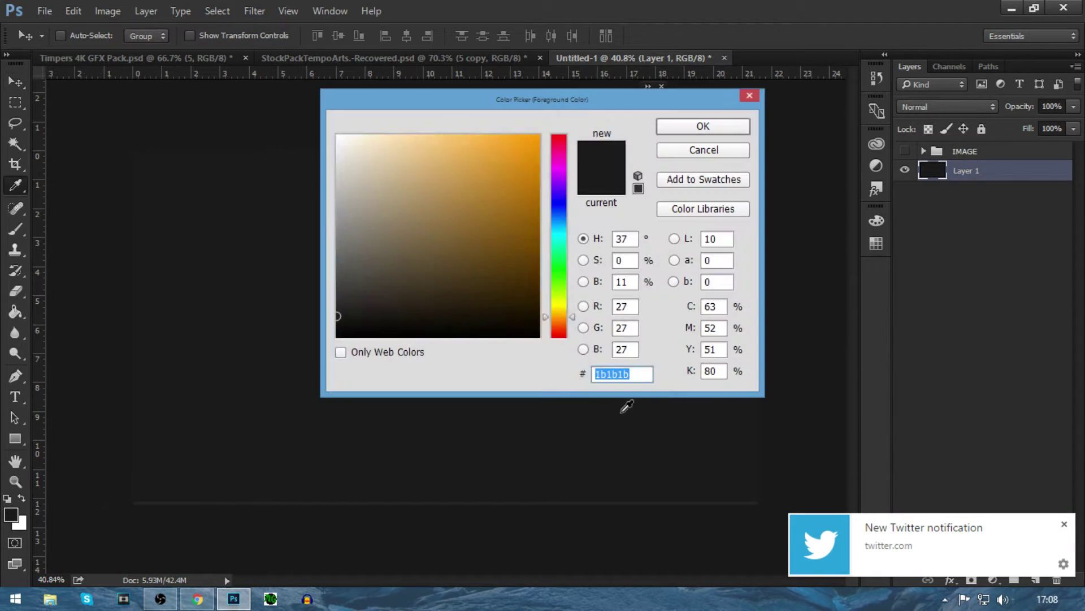
{"action": "left_click_drag", "start_coordinate": [647, 378], "coordinate": [605, 378]}
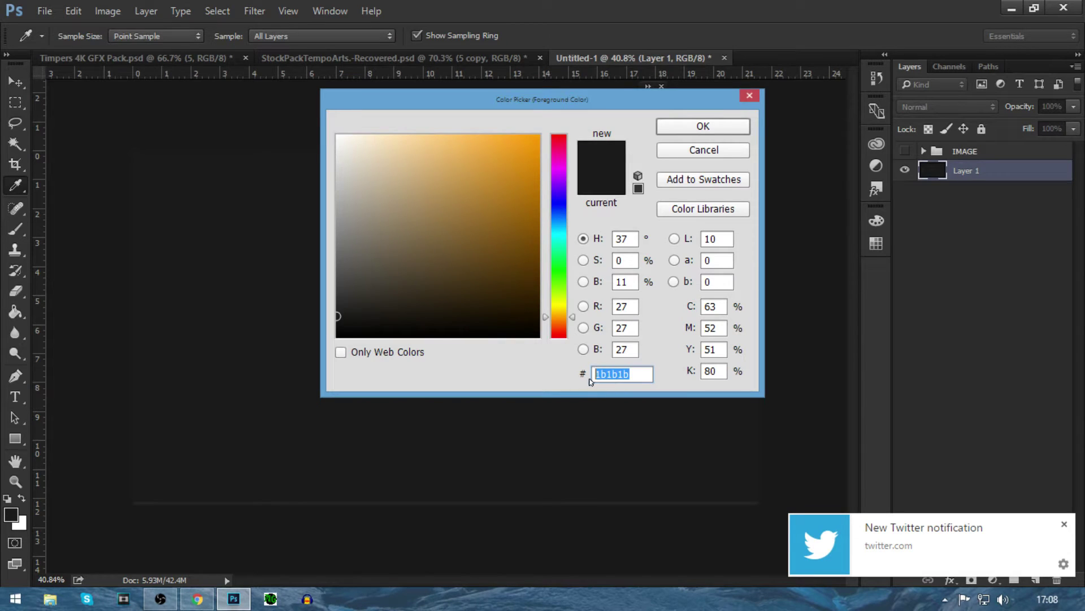
{"action": "key", "text": "Return"}
{"action": "key", "text": "v"}
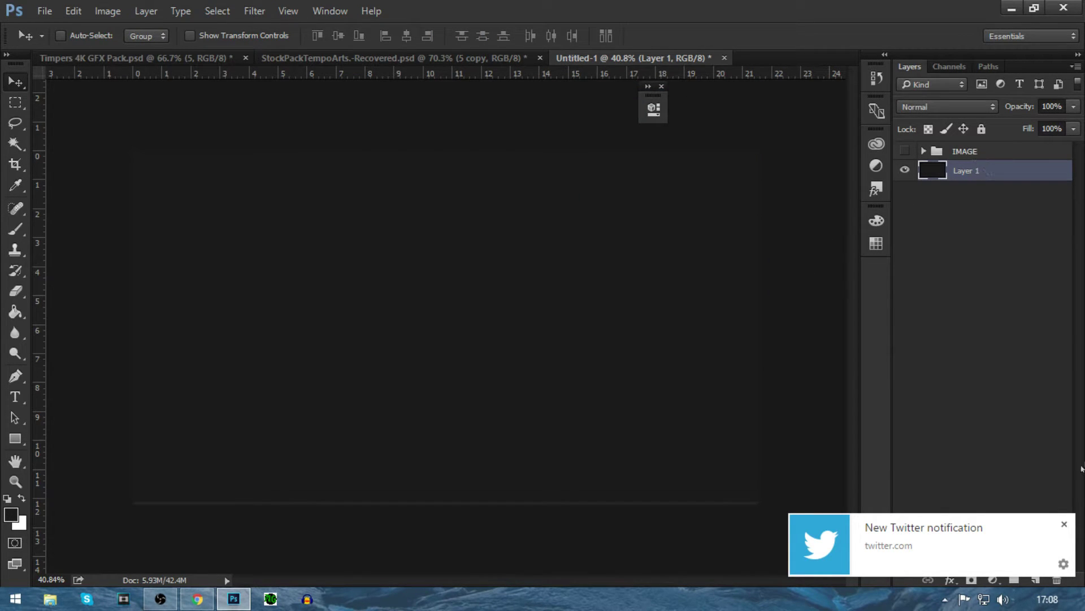
{"action": "left_click", "coordinate": [1065, 525]}
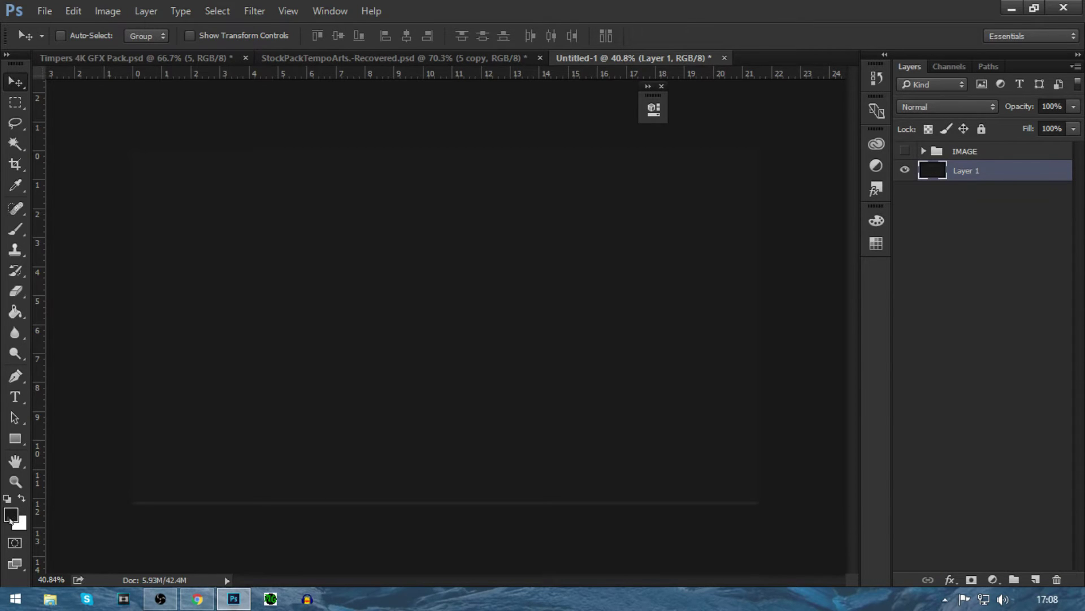
Step: Add a new layer and paint a soft white glow along the canvas top with a ~1889 px brush
{"action": "left_click", "coordinate": [1036, 579]}
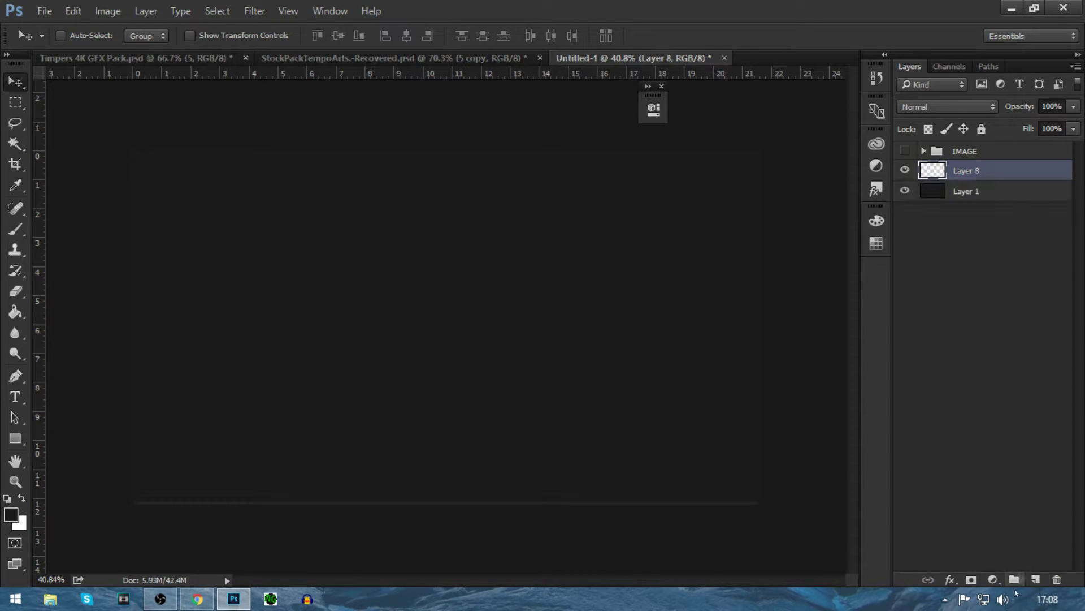
{"action": "left_click", "coordinate": [15, 229]}
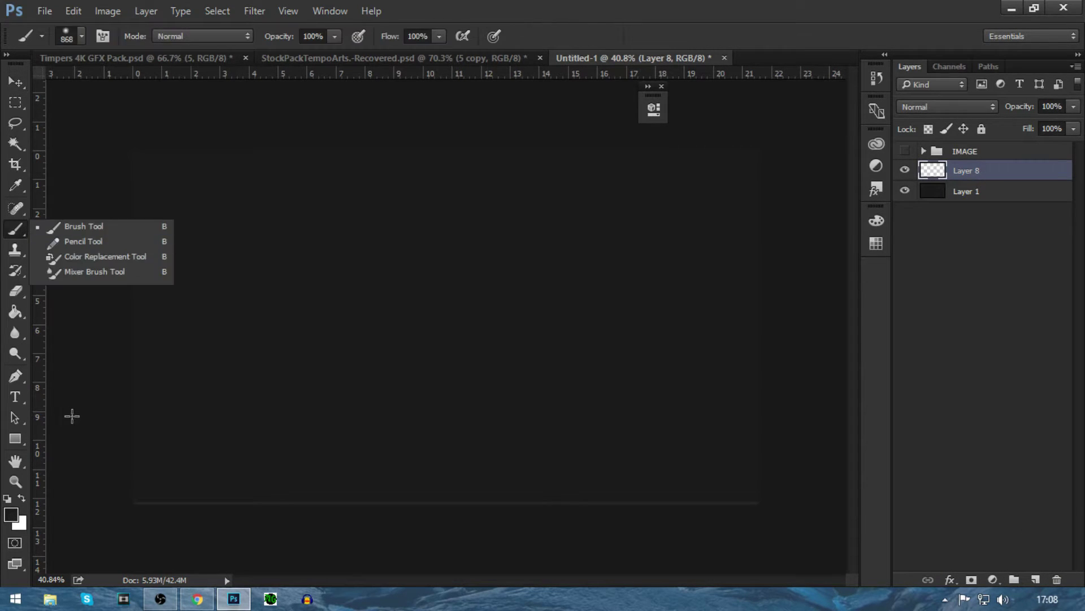
{"action": "left_click", "coordinate": [22, 497]}
{"action": "scroll", "coordinate": [402, 218], "scroll_direction": "down", "scroll_amount": 4}
{"action": "left_click_drag", "start_coordinate": [452, 232], "coordinate": [492, 272]}
{"action": "left_click", "coordinate": [453, 170]}
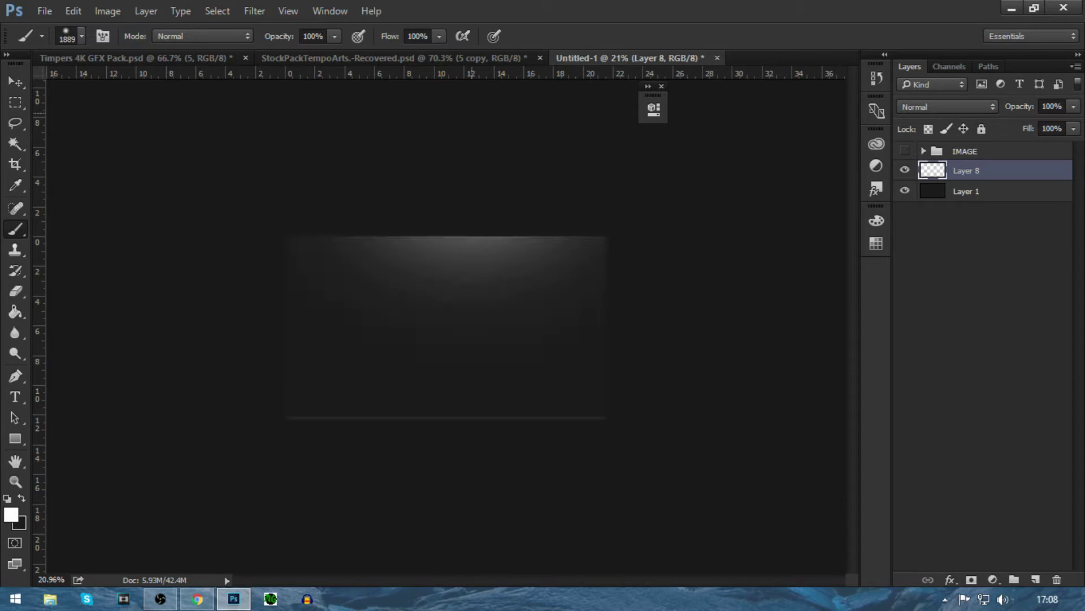
{"action": "key", "text": "ctrl+z"}
{"action": "key", "text": "ctrl+z"}
{"action": "key", "text": "ctrl+z"}
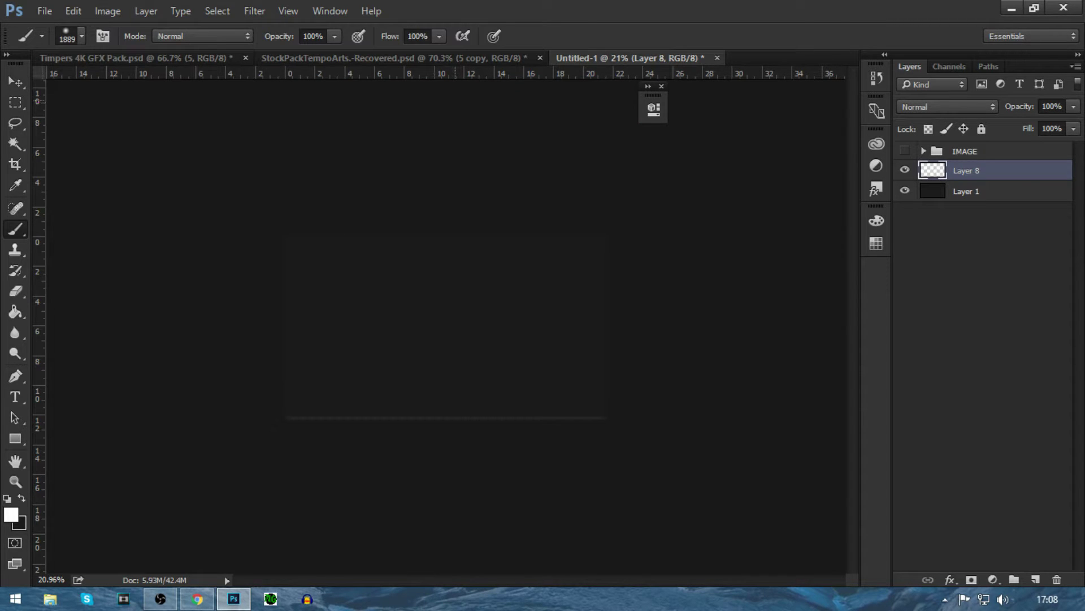
{"action": "left_click", "coordinate": [460, 174]}
{"action": "scroll", "coordinate": [446, 325], "scroll_direction": "up", "scroll_amount": 3}
{"action": "key", "text": "v"}
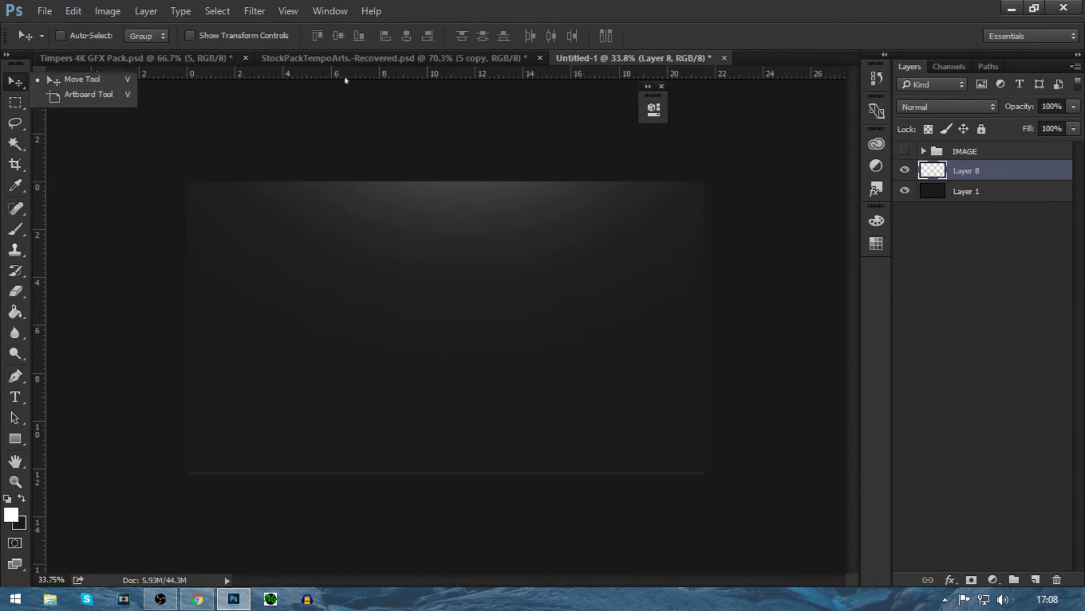
Step: Bring the soldier image from StockPackTempoArts into Untitled-1 and scale it to fill the canvas
{"action": "left_click", "coordinate": [378, 58]}
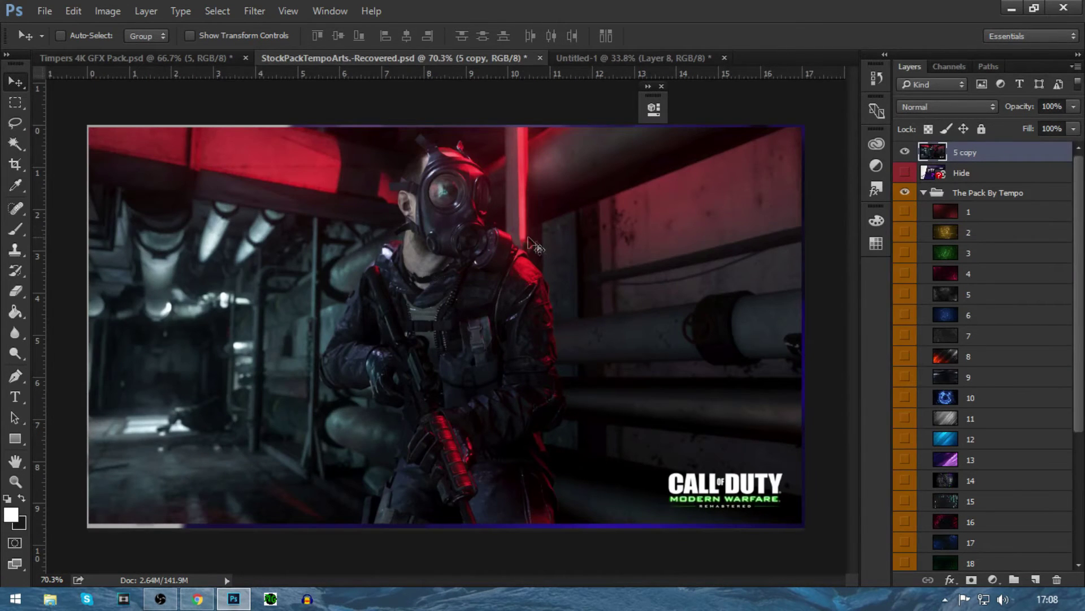
{"action": "left_click_drag", "start_coordinate": [534, 245], "coordinate": [412, 241]}
{"action": "scroll", "coordinate": [501, 294], "scroll_direction": "up", "scroll_amount": 2}
{"action": "key", "text": "ctrl"}
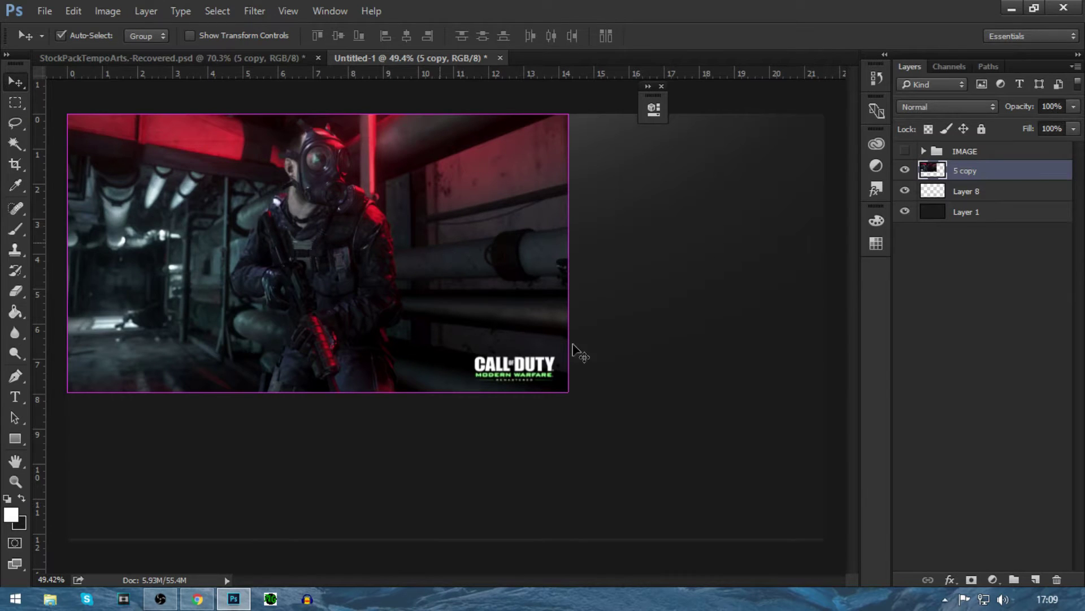
{"action": "key", "text": "ctrl+t"}
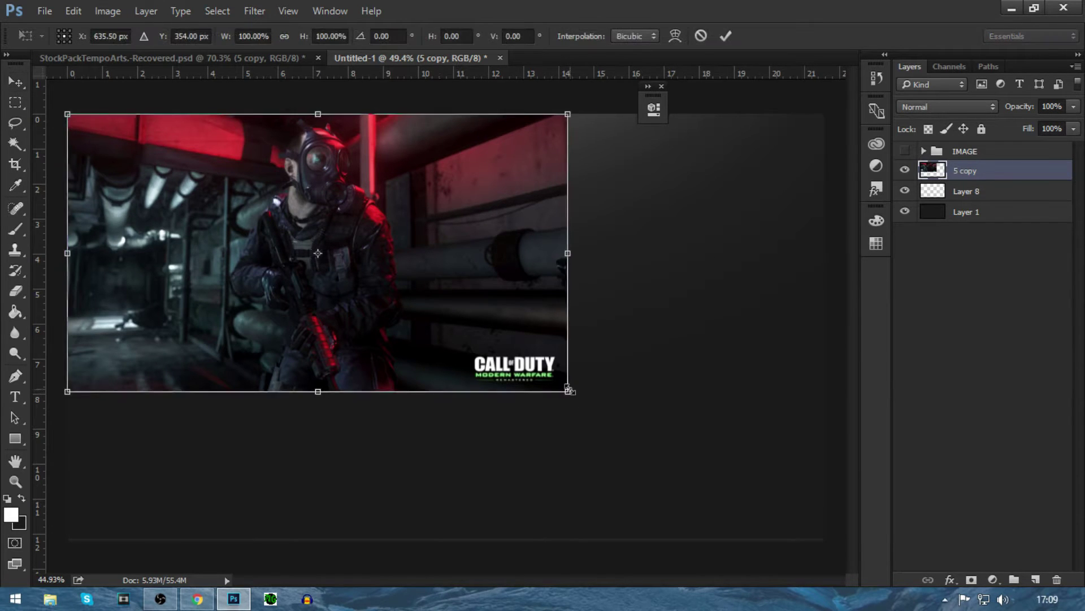
{"action": "scroll", "coordinate": [568, 388], "scroll_direction": "down", "scroll_amount": 1}
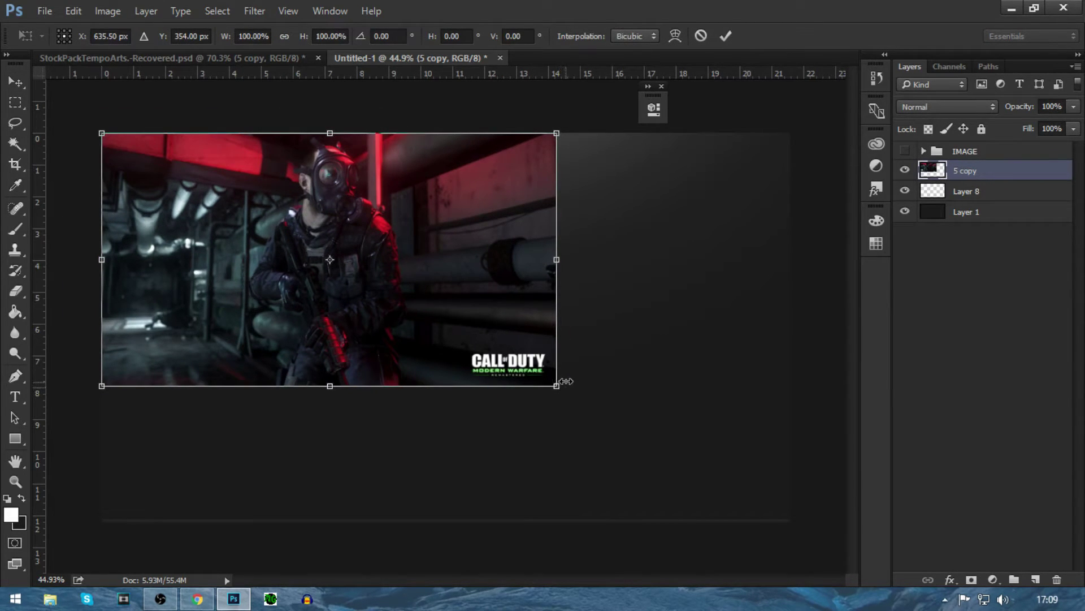
{"action": "left_click_drag", "start_coordinate": [565, 381], "coordinate": [794, 521]}
{"action": "key", "text": "Return"}
Step: Blend 5 copy as Luminosity and move it beneath Layer 8
{"action": "left_click", "coordinate": [944, 107]}
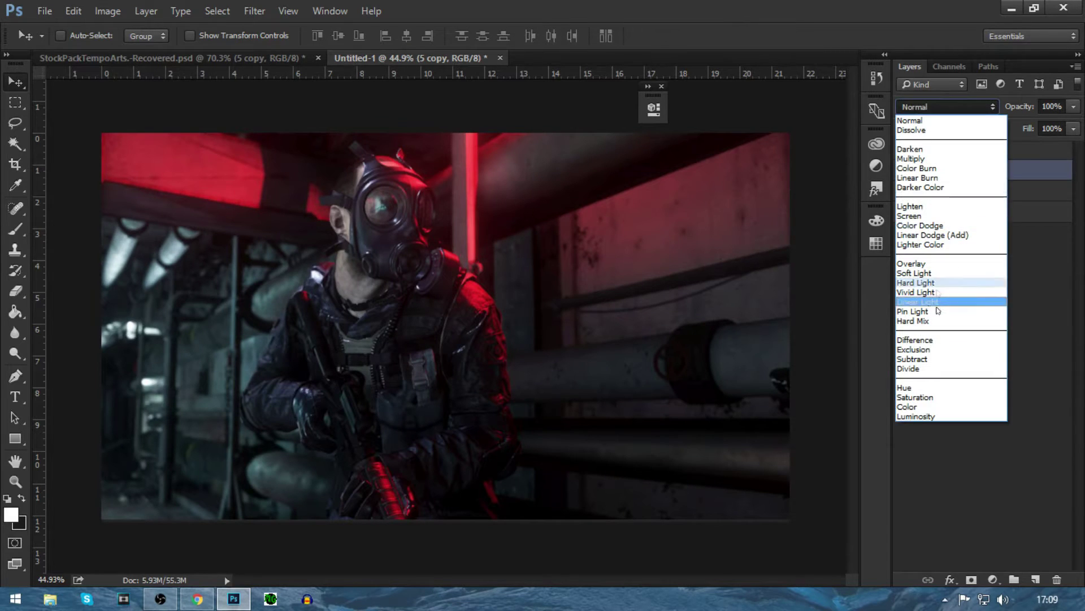
{"action": "left_click", "coordinate": [917, 416]}
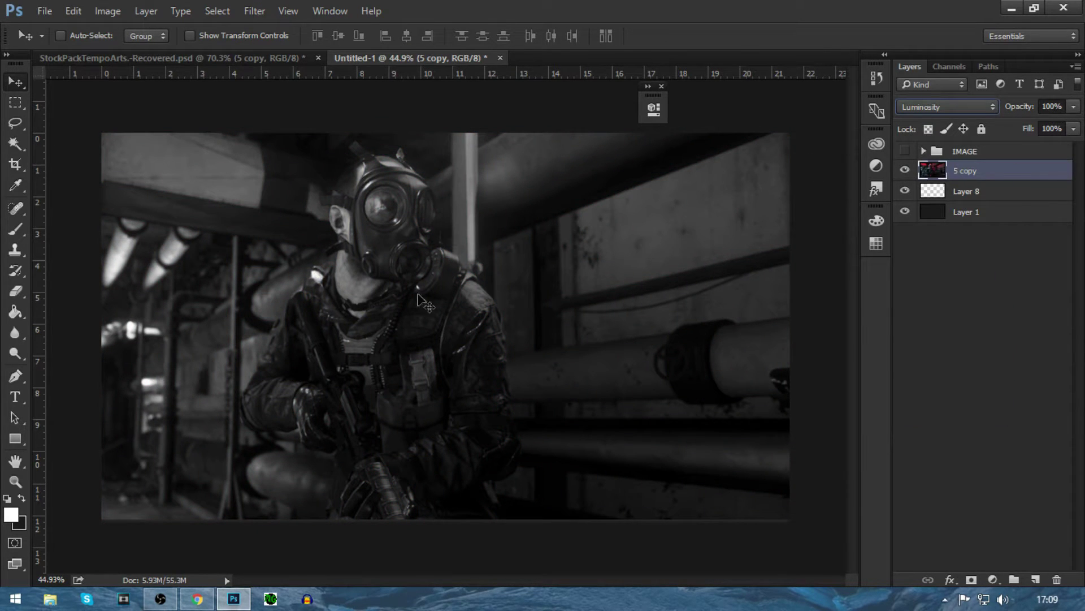
{"action": "left_click_drag", "start_coordinate": [978, 175], "coordinate": [975, 202]}
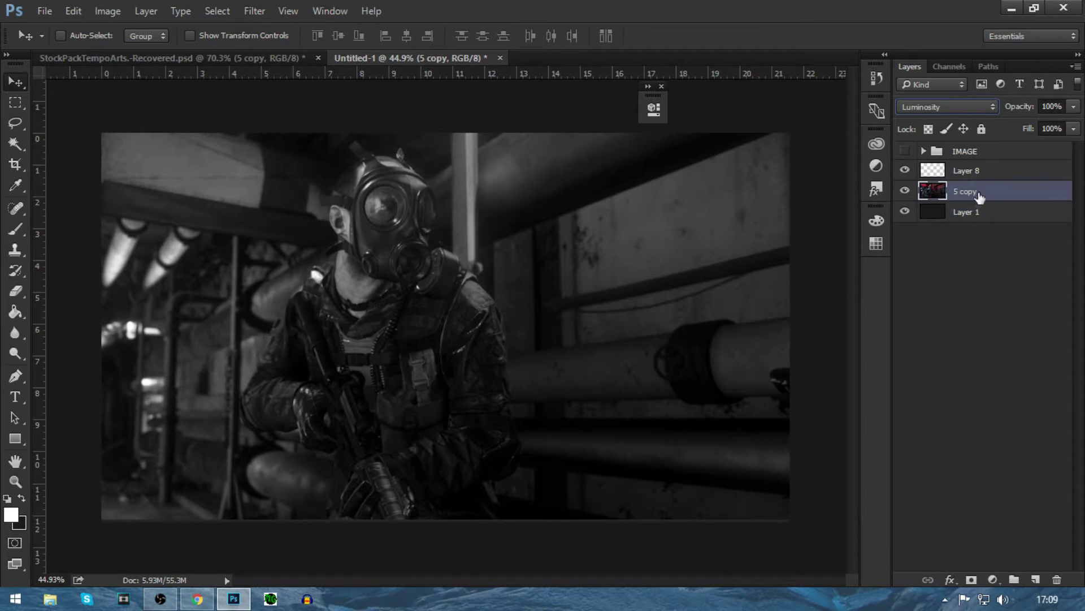
{"action": "left_click", "coordinate": [904, 170]}
Step: Stretch the glow on Layer 8 down to about 149% height
{"action": "left_click", "coordinate": [905, 171]}
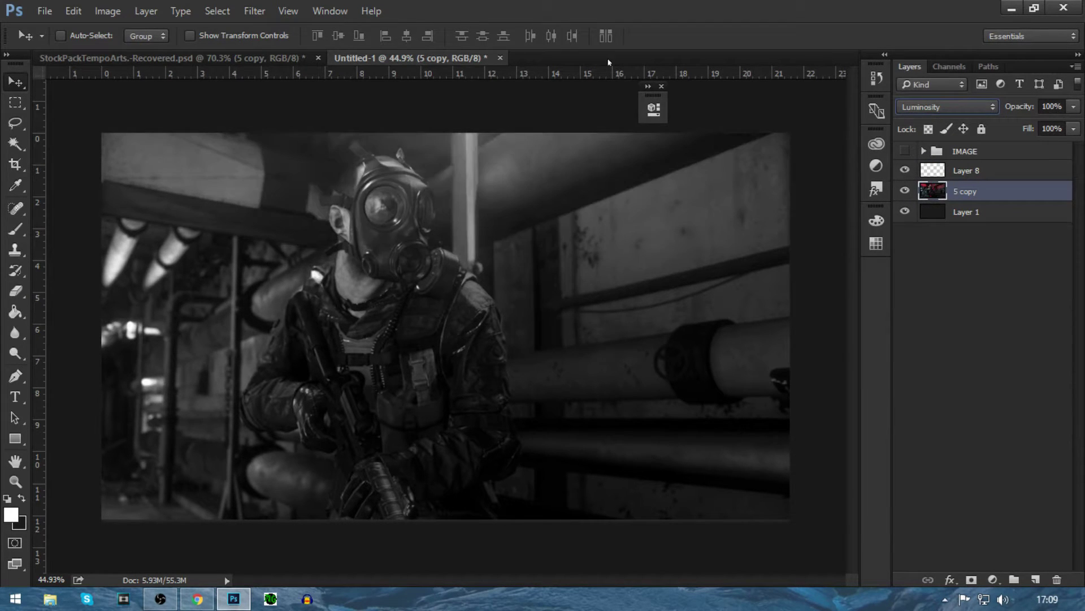
{"action": "left_click", "coordinate": [930, 174]}
{"action": "key", "text": "ctrl+t"}
{"action": "left_click_drag", "start_coordinate": [790, 391], "coordinate": [790, 519]}
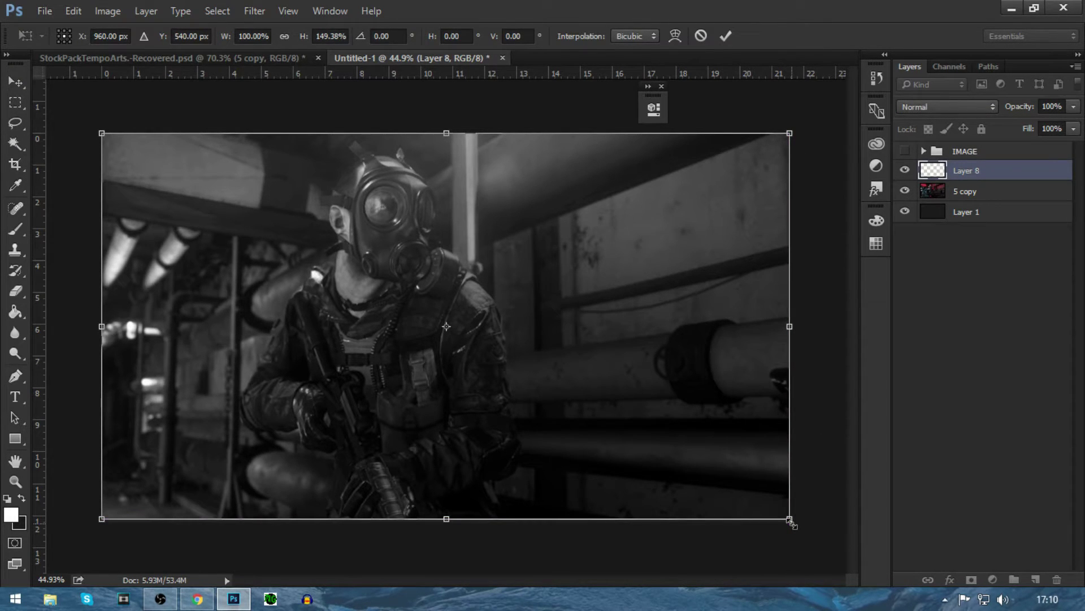
{"action": "key", "text": "Return"}
Step: Duplicate the glow layer and set Layer 8 copy to 80% opacity
{"action": "key", "text": "ctrl+j"}
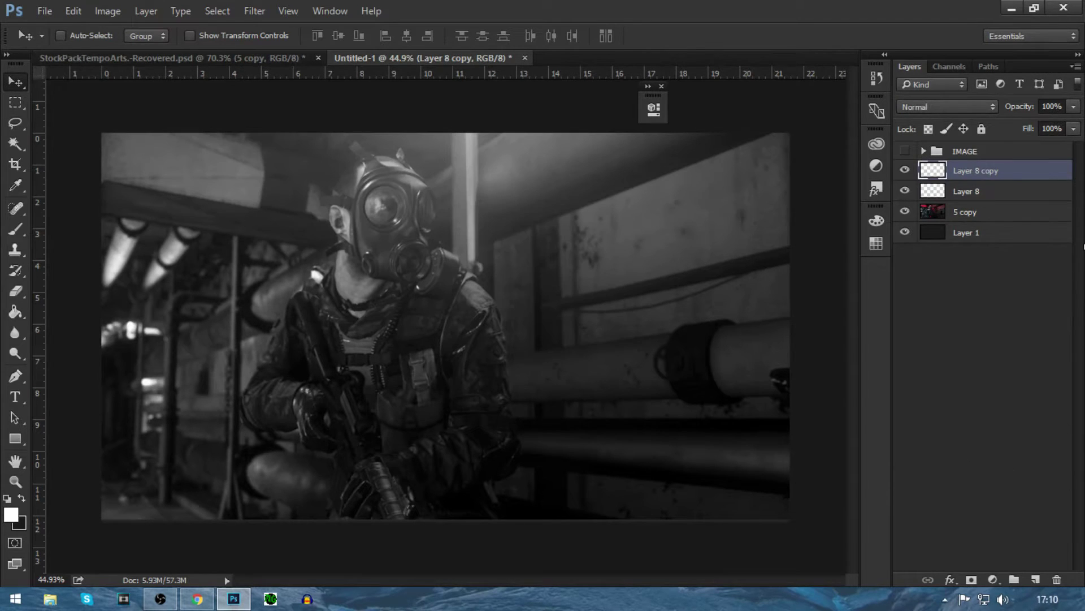
{"action": "left_click", "coordinate": [905, 171]}
{"action": "left_click", "coordinate": [906, 171]}
{"action": "left_click", "coordinate": [1053, 106]}
{"action": "type", "text": "80"}
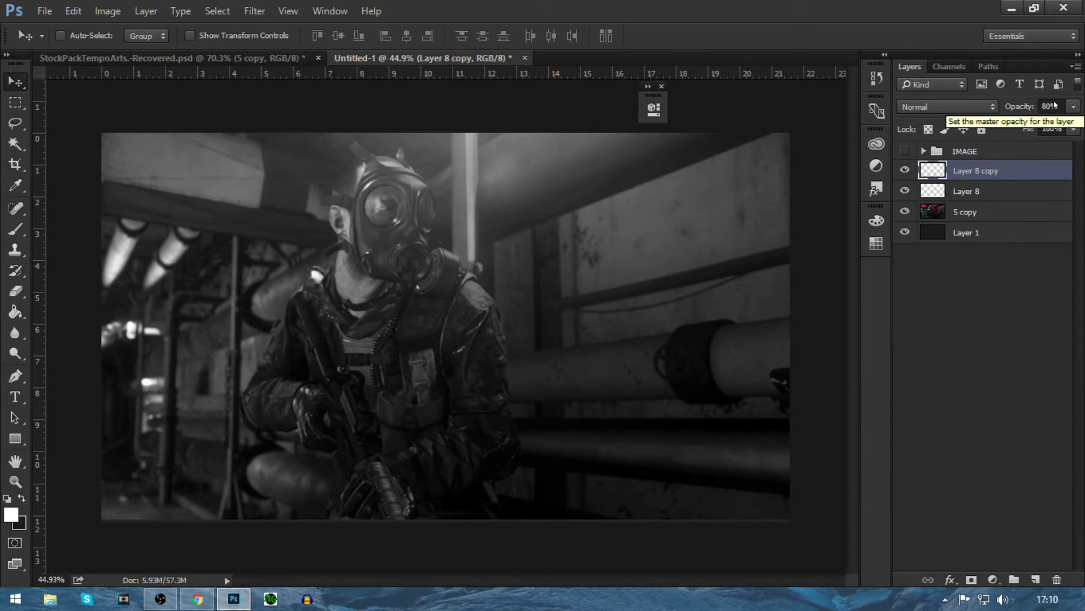
{"action": "key", "text": "Return"}
Step: Enlarge and reposition the soldier photo, then add a new empty layer above Layer 8 copy
{"action": "left_click", "coordinate": [819, 184], "text": "ctrl"}
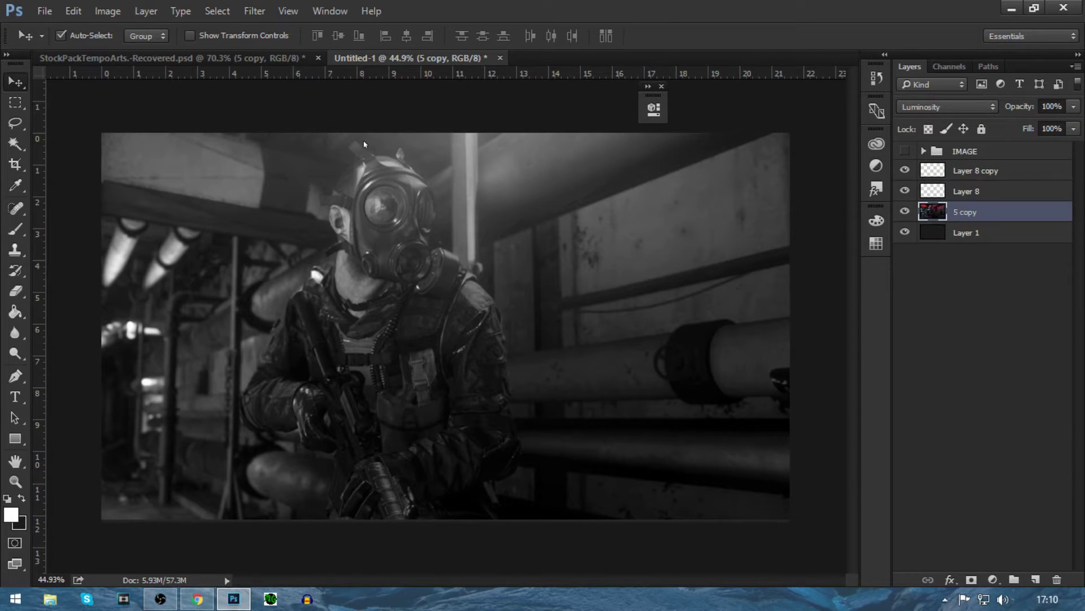
{"action": "key", "text": "ctrl+t"}
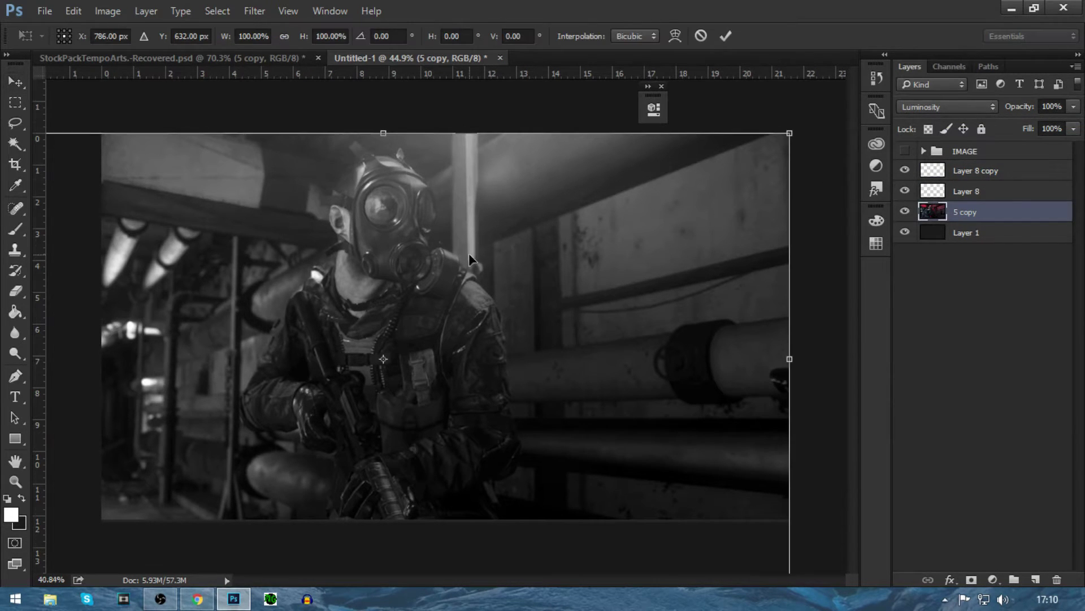
{"action": "key", "text": "ctrl+minus"}
{"action": "left_click_drag", "start_coordinate": [80, 185], "coordinate": [57, 113]}
{"action": "key", "text": "Return"}
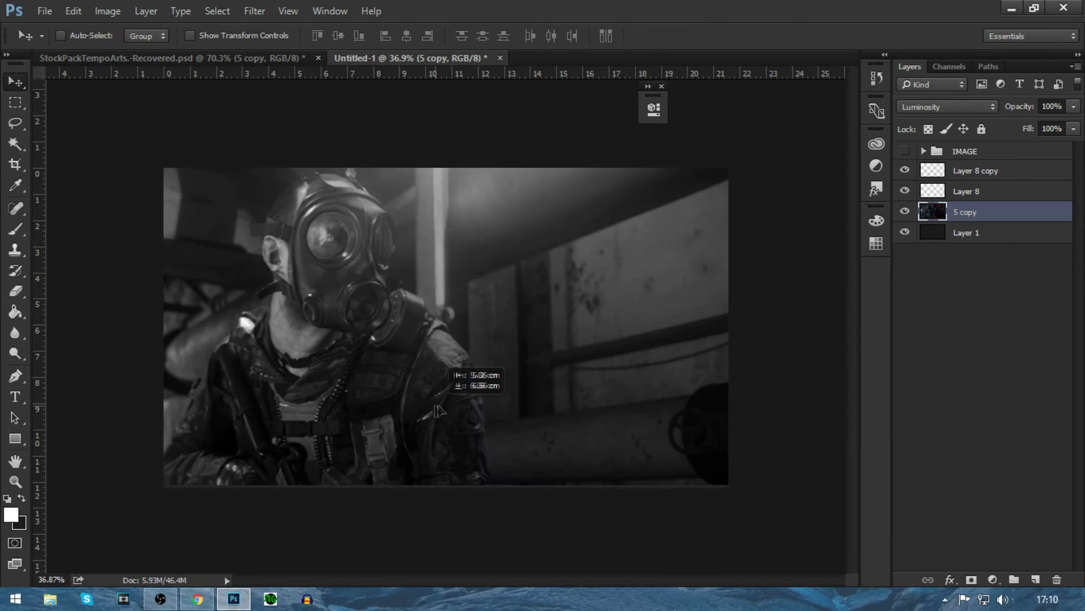
{"action": "left_click_drag", "start_coordinate": [447, 362], "coordinate": [469, 367]}
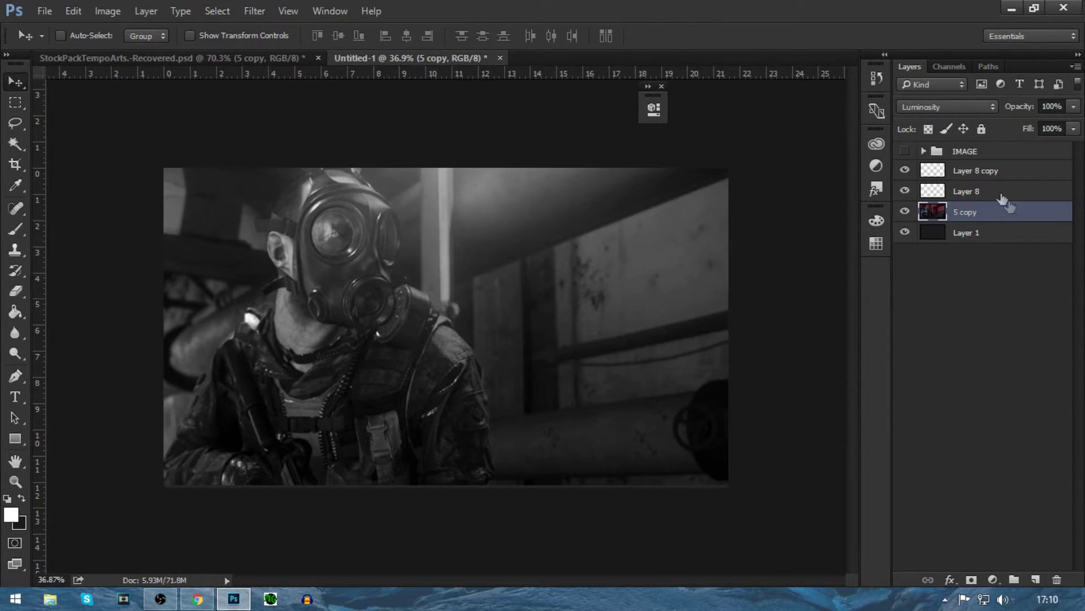
{"action": "left_click", "coordinate": [994, 172]}
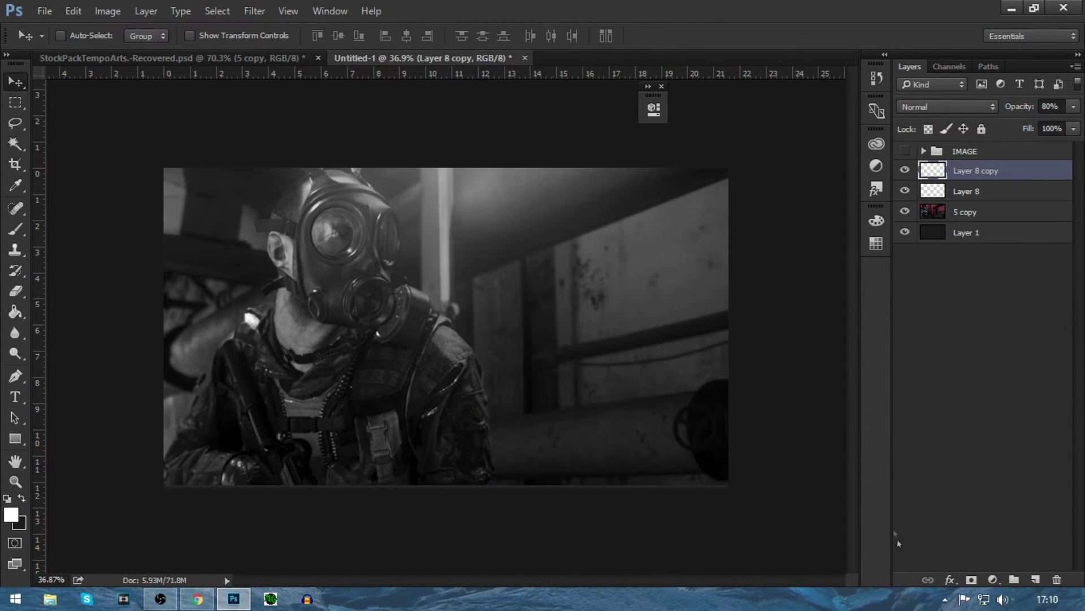
{"action": "left_click", "coordinate": [1036, 579]}
Step: Set the foreground colour to a saturated teal in the Color Picker
{"action": "key", "text": "d"}
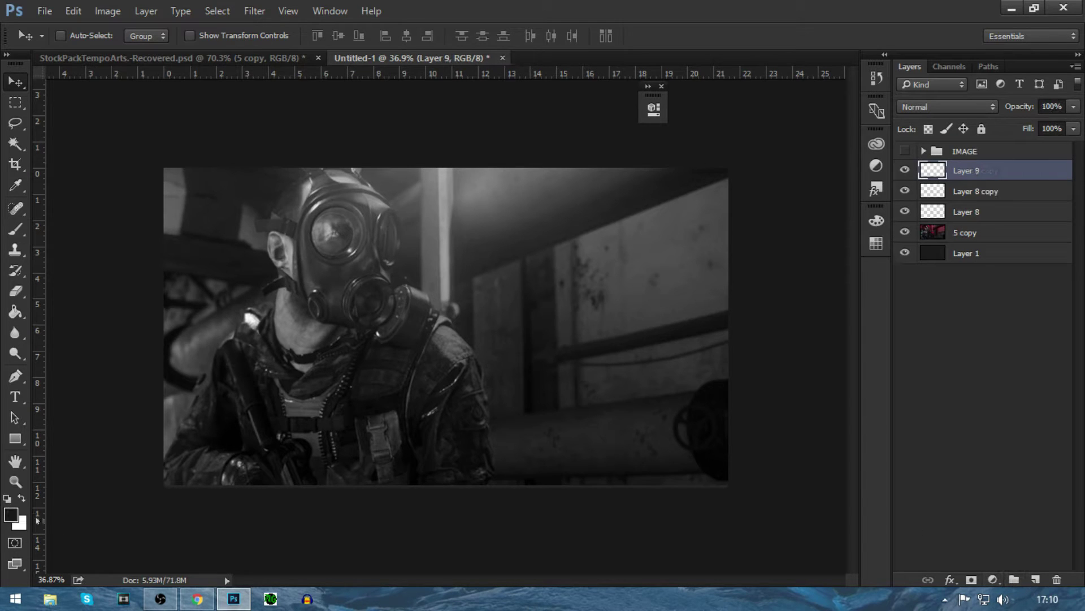
{"action": "left_click", "coordinate": [14, 514]}
{"action": "left_click_drag", "start_coordinate": [560, 238], "coordinate": [565, 234]}
{"action": "mouse_move", "coordinate": [534, 181]}
{"action": "left_mouse_down"}
{"action": "mouse_move", "coordinate": [543, 131]}
{"action": "mouse_move", "coordinate": [542, 207]}
{"action": "mouse_move", "coordinate": [542, 194]}
{"action": "left_mouse_up"}
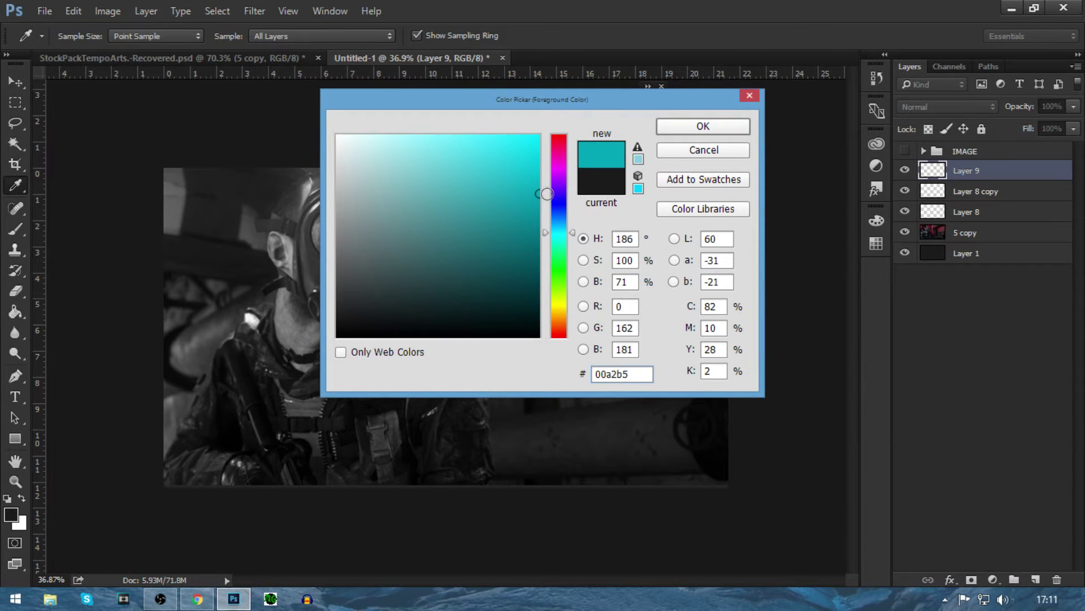
{"action": "left_click", "coordinate": [701, 123]}
{"action": "key", "text": "v"}
Step: Paint soft teal across the bottom of the image with a ~920 px, 0%-hardness brush
{"action": "key", "text": "b"}
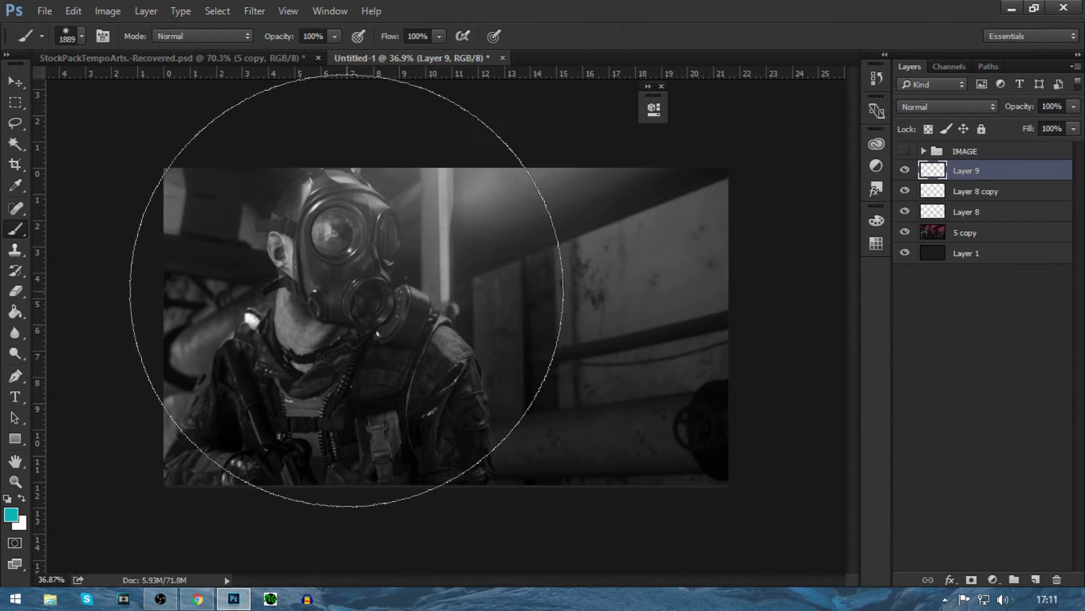
{"action": "right_click", "coordinate": [336, 292], "text": "alt"}
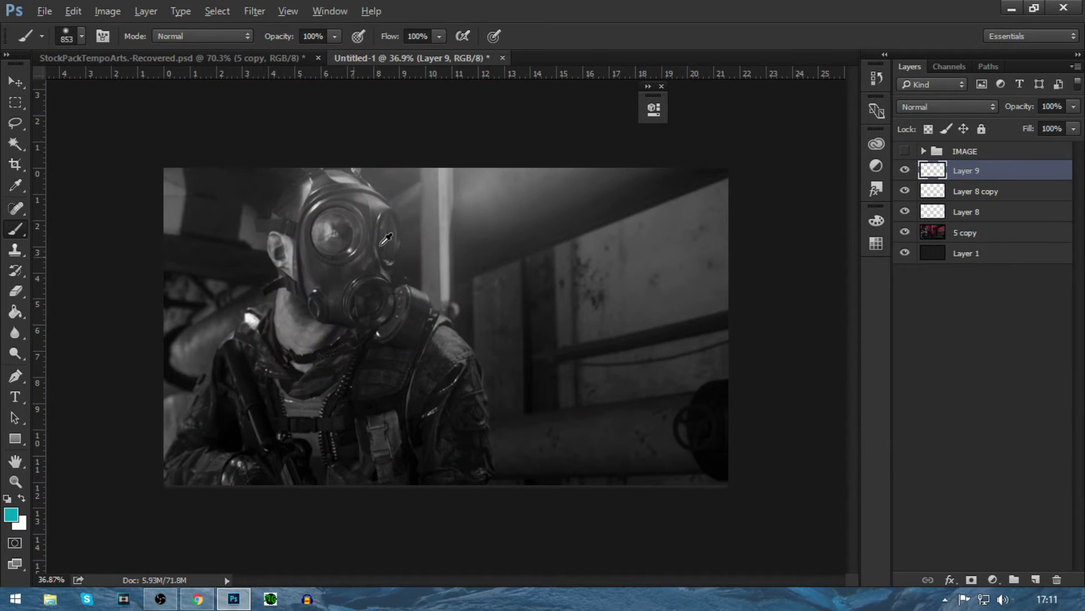
{"action": "right_click", "coordinate": [378, 330], "text": "alt"}
{"action": "right_click", "coordinate": [416, 312], "text": "alt"}
{"action": "right_click", "coordinate": [378, 280], "text": "alt"}
{"action": "right_click", "coordinate": [384, 283], "text": "alt"}
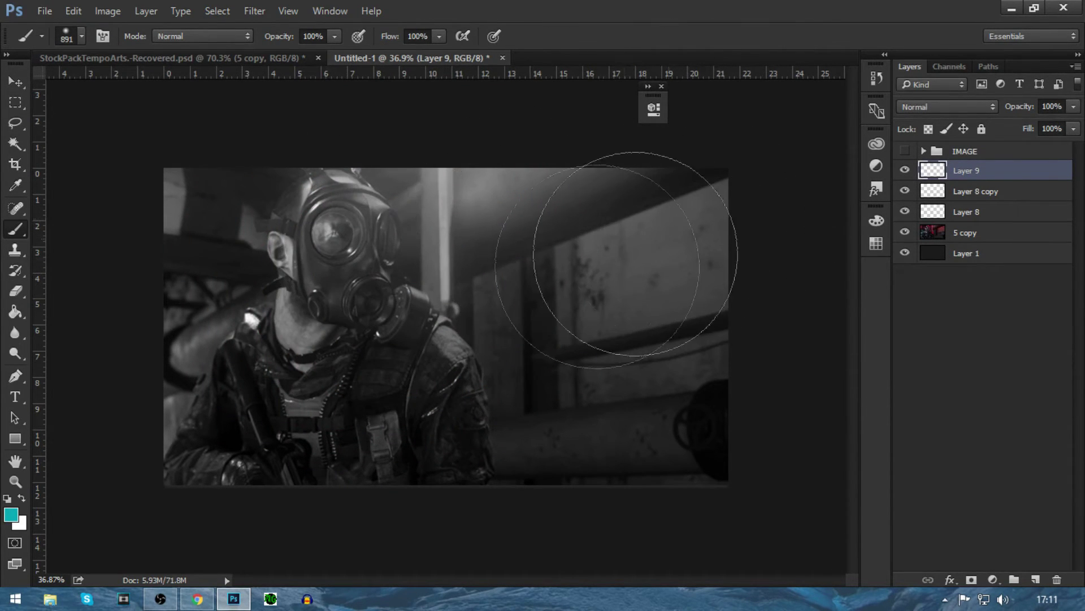
{"action": "right_click", "coordinate": [475, 290], "text": "alt"}
{"action": "left_click", "coordinate": [476, 291], "text": "alt"}
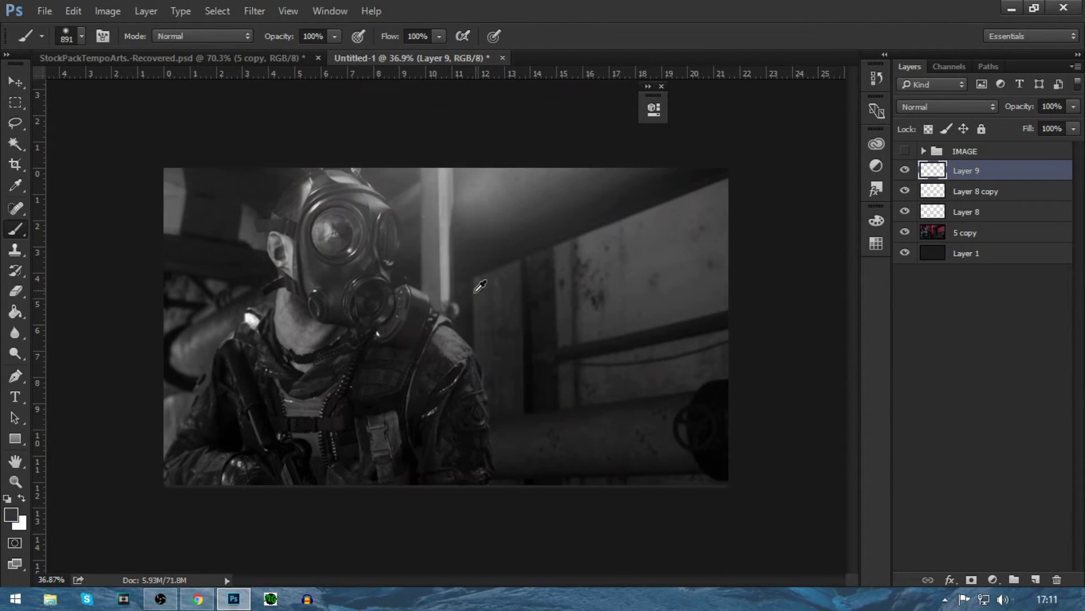
{"action": "right_click", "coordinate": [475, 293], "text": "alt"}
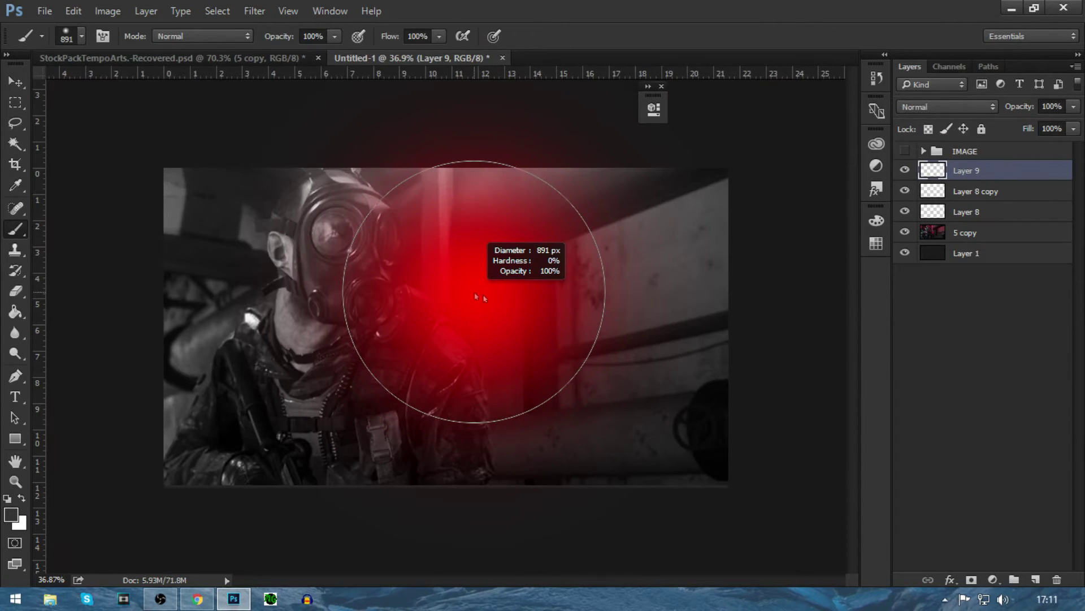
{"action": "mouse_move", "coordinate": [475, 295]}
{"action": "left_mouse_down"}
{"action": "mouse_move", "coordinate": [572, 294]}
{"action": "mouse_move", "coordinate": [460, 303]}
{"action": "mouse_move", "coordinate": [435, 316]}
{"action": "mouse_move", "coordinate": [362, 300]}
{"action": "mouse_move", "coordinate": [688, 262]}
{"action": "mouse_move", "coordinate": [439, 286]}
{"action": "left_mouse_up"}
{"action": "mouse_move", "coordinate": [174, 460]}
{"action": "left_mouse_down"}
{"action": "mouse_move", "coordinate": [230, 484]}
{"action": "mouse_move", "coordinate": [445, 462]}
{"action": "mouse_move", "coordinate": [751, 485]}
{"action": "mouse_move", "coordinate": [780, 472]}
{"action": "left_mouse_up"}
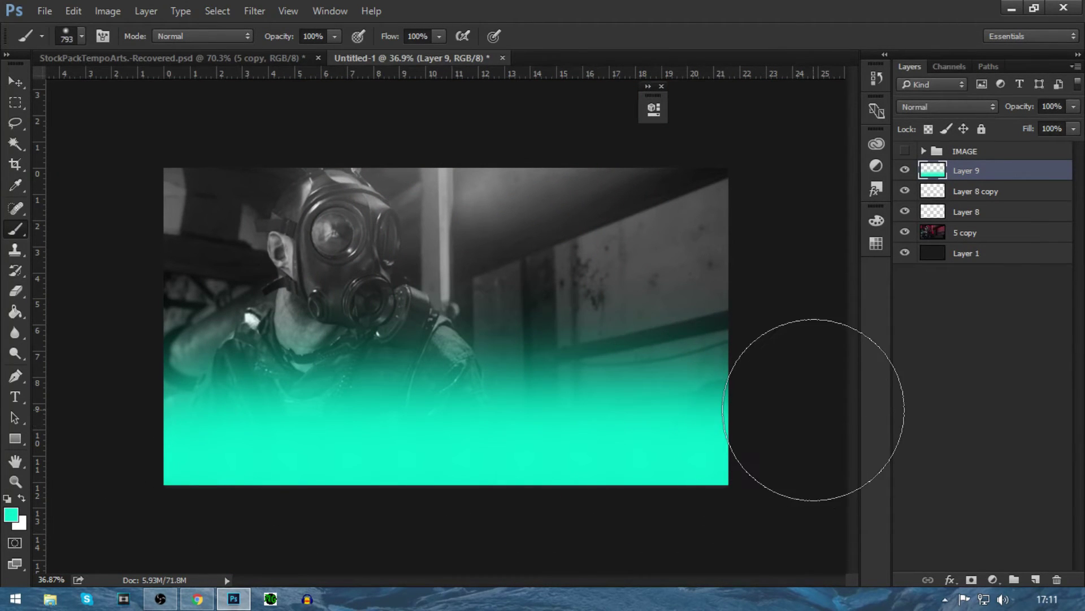
Step: Set Layer 9 to Color Dodge blending at 20% opacity
{"action": "right_click", "coordinate": [814, 411]}
{"action": "left_click", "coordinate": [980, 179]}
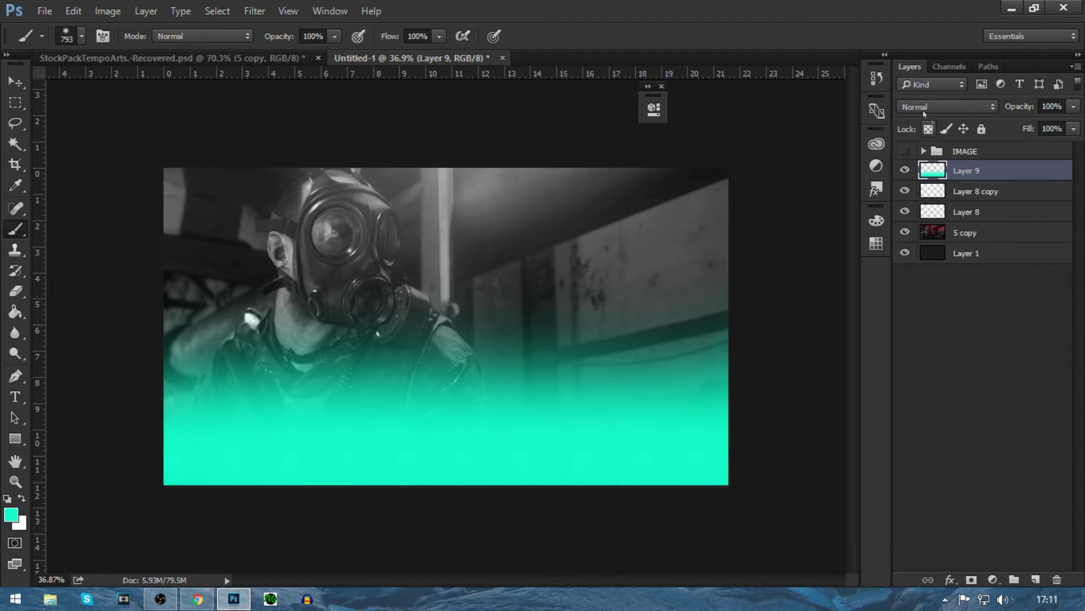
{"action": "left_click", "coordinate": [947, 106]}
{"action": "left_click", "coordinate": [941, 221]}
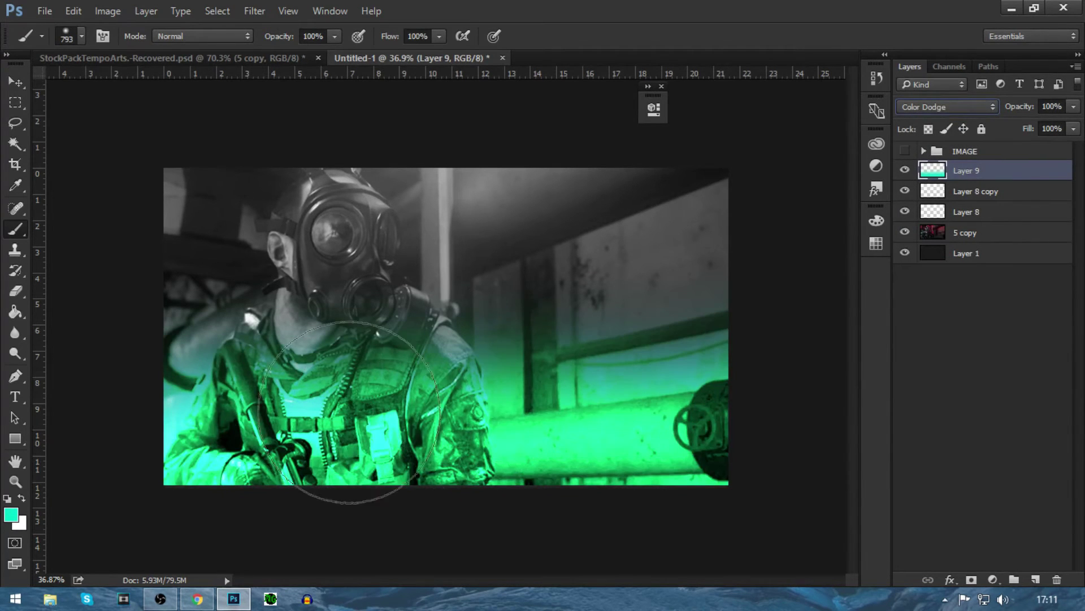
{"action": "left_click", "coordinate": [1050, 107]}
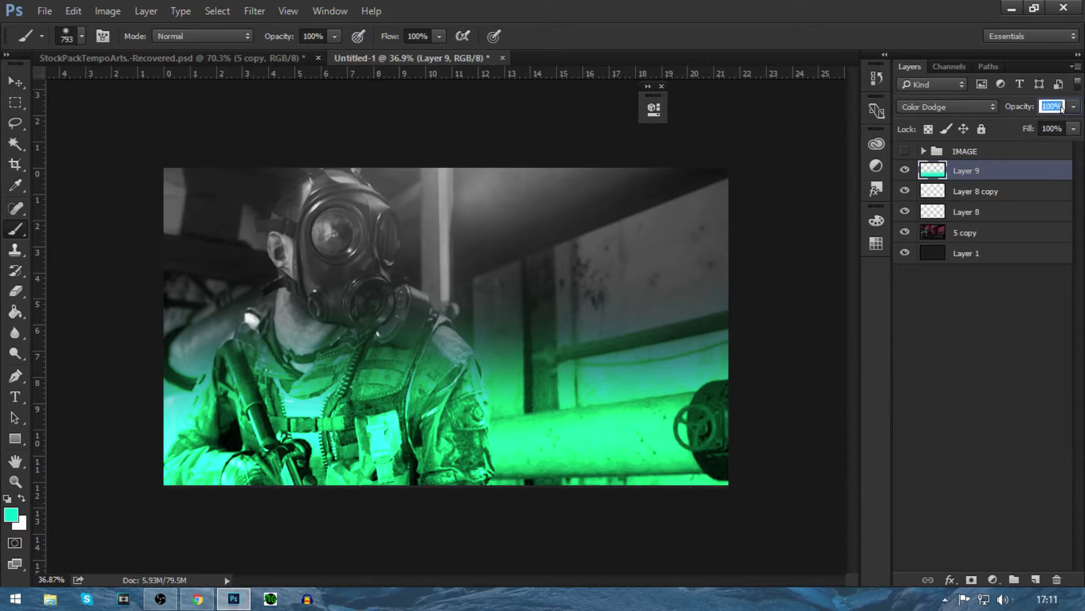
{"action": "type", "text": "15"}
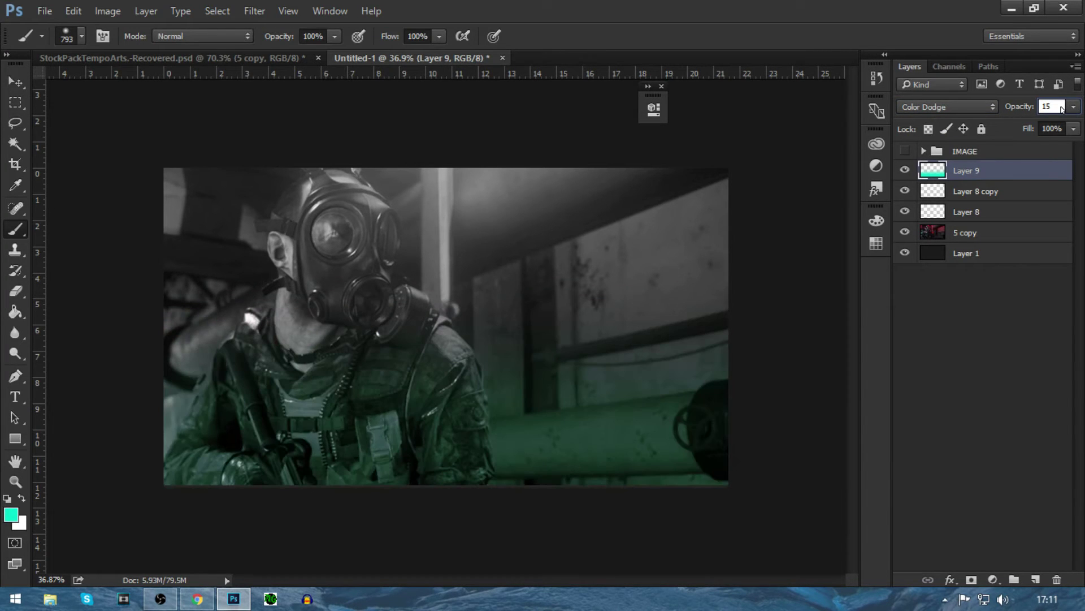
{"action": "key", "text": "BackSpace"}
{"action": "type", "text": "20"}
{"action": "key", "text": "Return"}
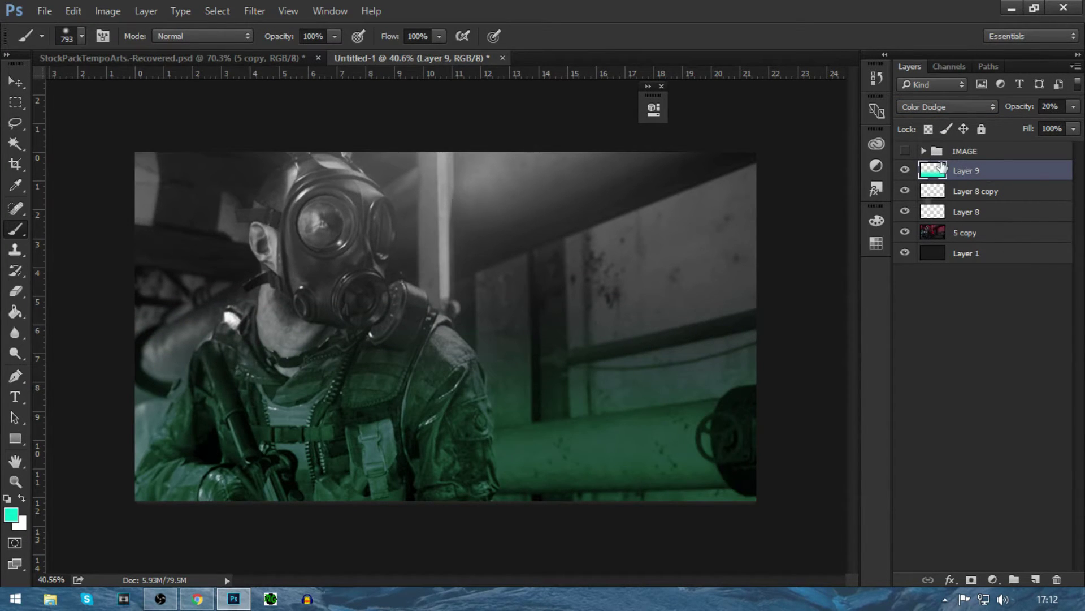
Step: Add a Brightness/Contrast adjustment at -64 brightness and an Exposure adjustment at about +2.3
{"action": "left_click", "coordinate": [875, 168]}
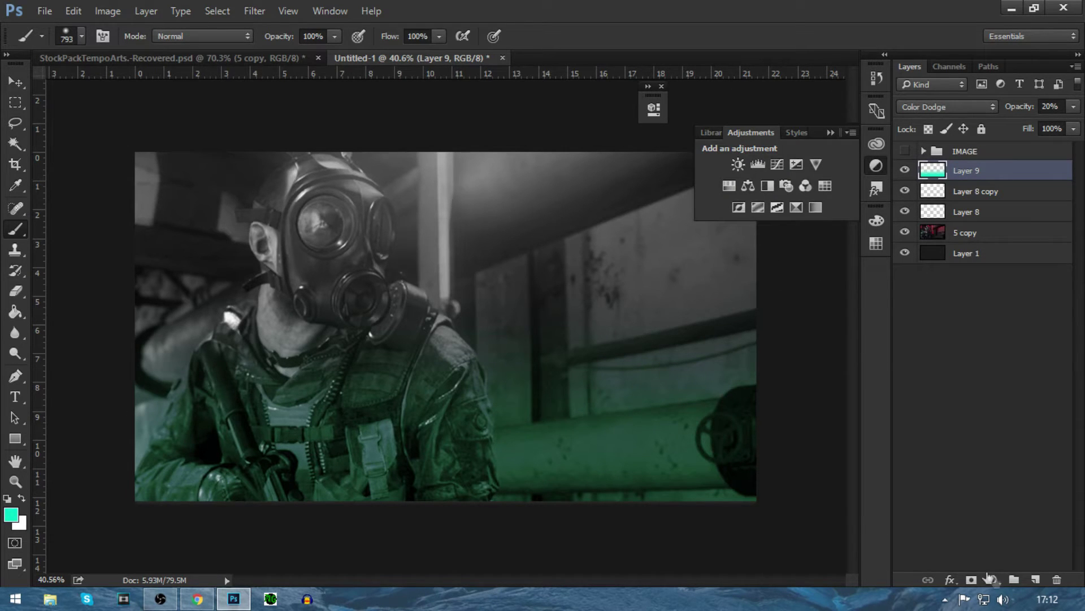
{"action": "left_click", "coordinate": [992, 579]}
{"action": "left_click", "coordinate": [993, 579]}
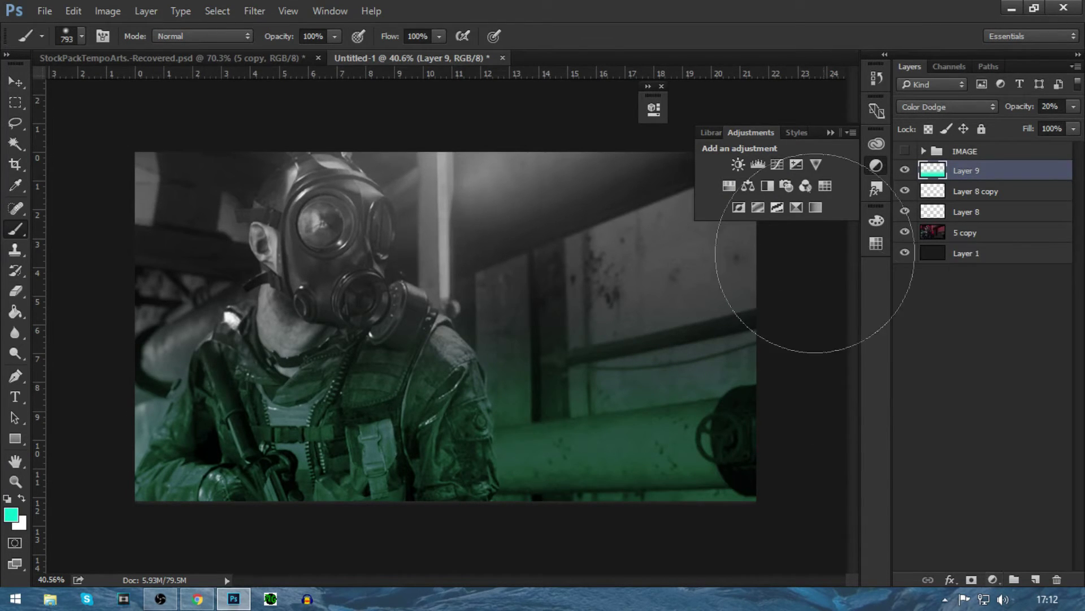
{"action": "left_click", "coordinate": [738, 165]}
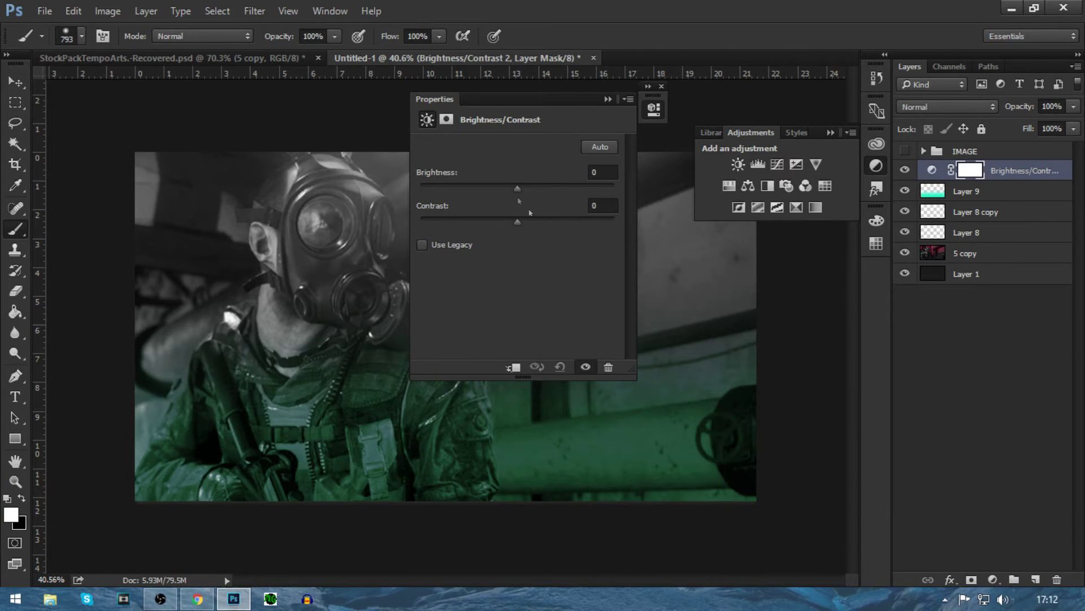
{"action": "left_click_drag", "start_coordinate": [516, 191], "coordinate": [559, 224]}
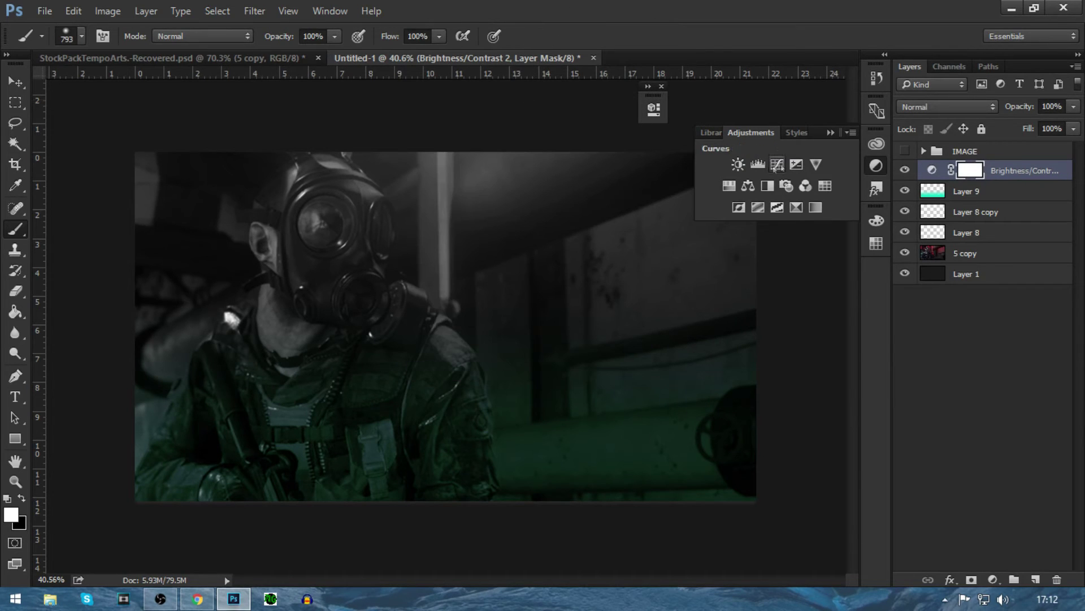
{"action": "left_click", "coordinate": [796, 164]}
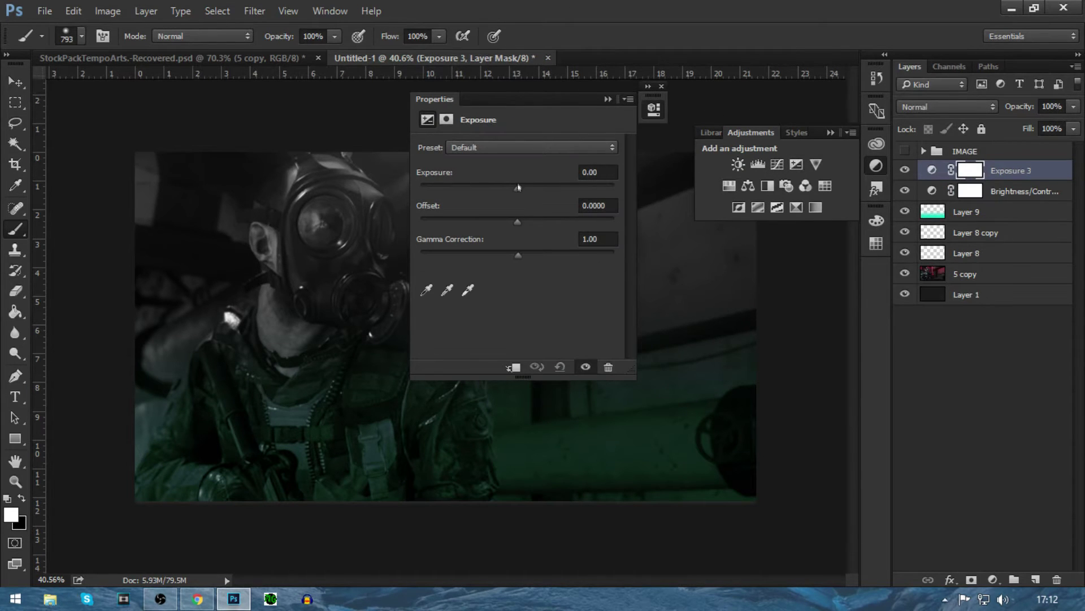
{"action": "left_click_drag", "start_coordinate": [518, 187], "coordinate": [550, 193]}
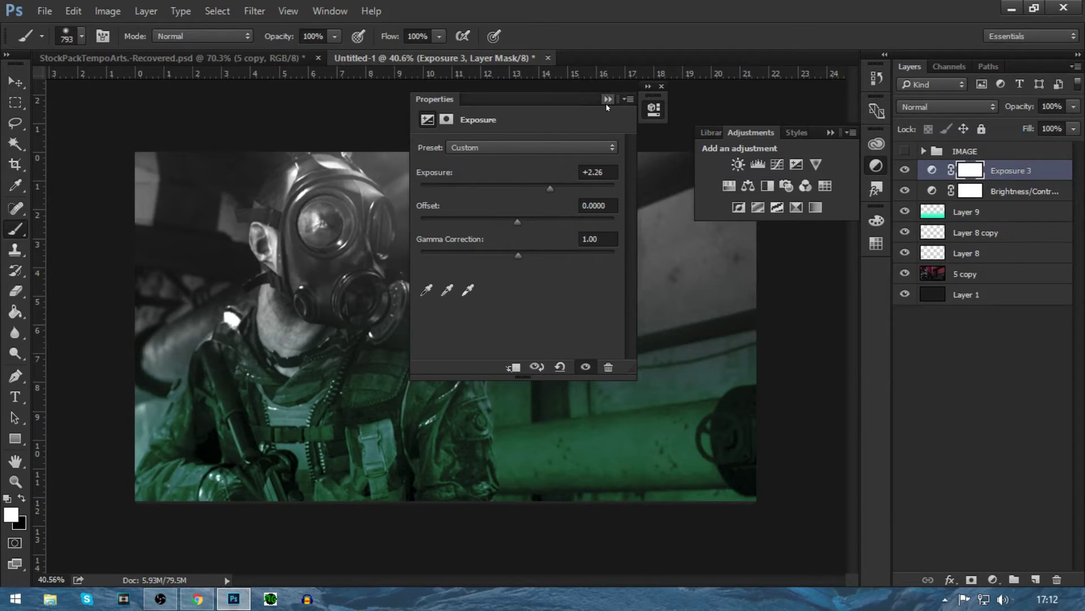
{"action": "left_click_drag", "start_coordinate": [612, 175], "coordinate": [599, 177]}
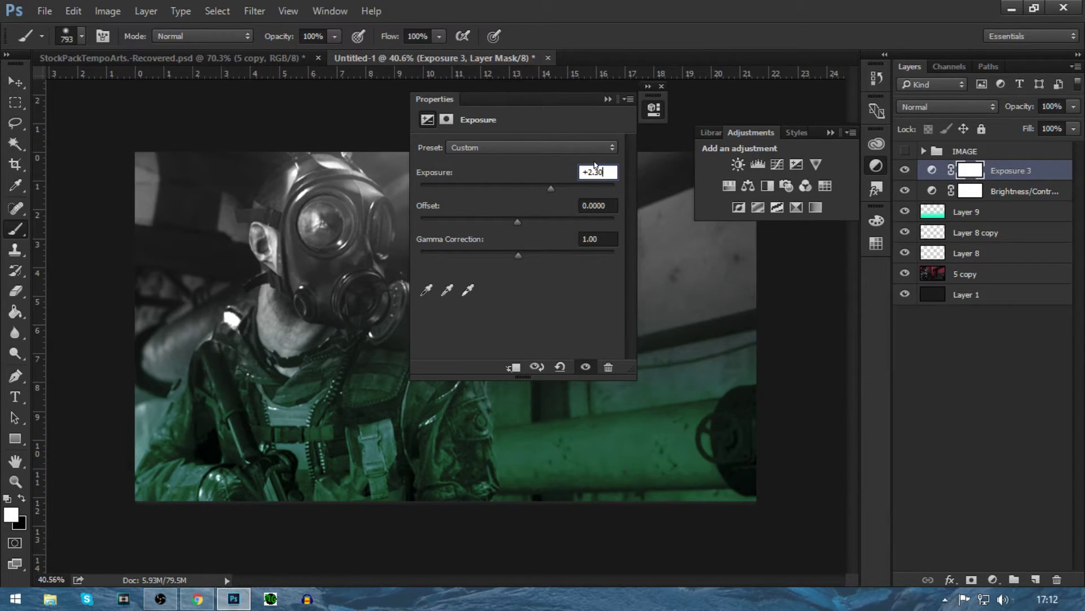
{"action": "left_click", "coordinate": [607, 99]}
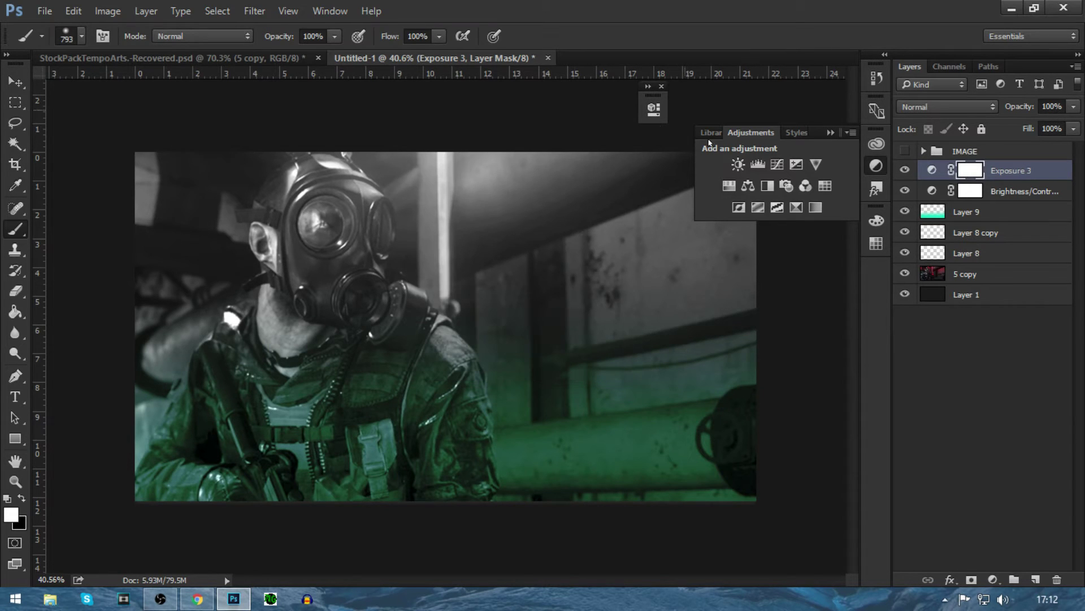
Step: Add an S-shaped Curves adjustment and a Levels adjustment with output 20–248
{"action": "left_click", "coordinate": [777, 164]}
{"action": "left_click_drag", "start_coordinate": [581, 213], "coordinate": [575, 205]}
{"action": "left_click_drag", "start_coordinate": [490, 290], "coordinate": [492, 300]}
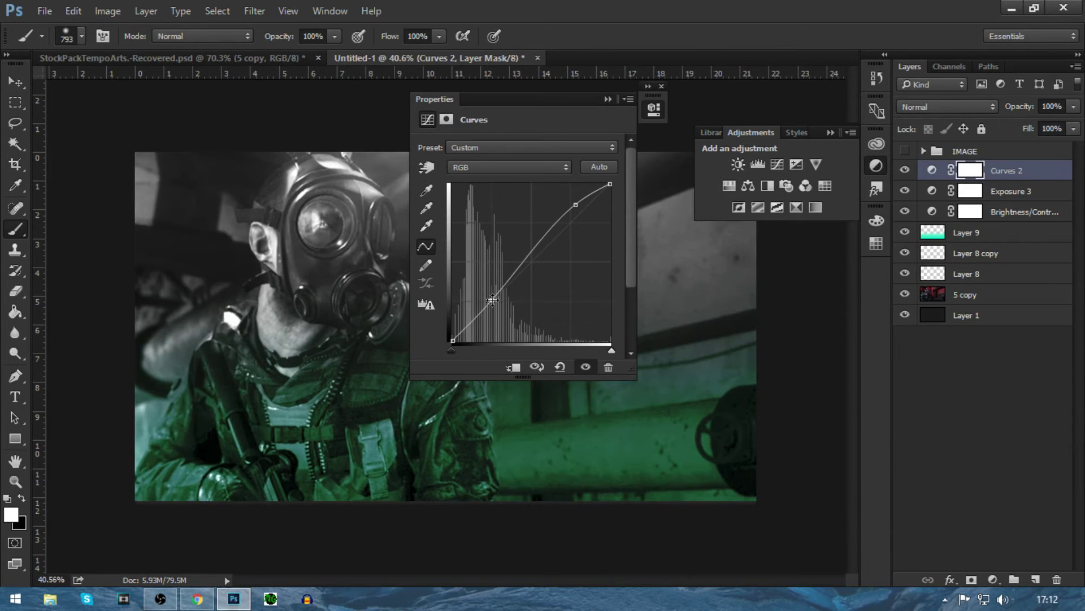
{"action": "left_click", "coordinate": [758, 164]}
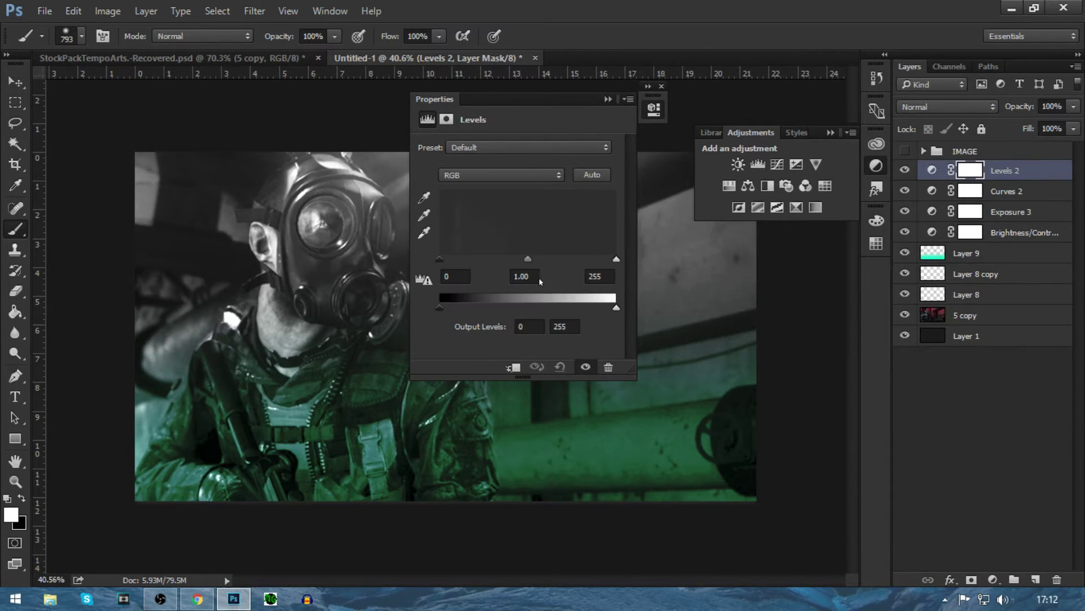
{"action": "left_click_drag", "start_coordinate": [439, 308], "coordinate": [454, 309]}
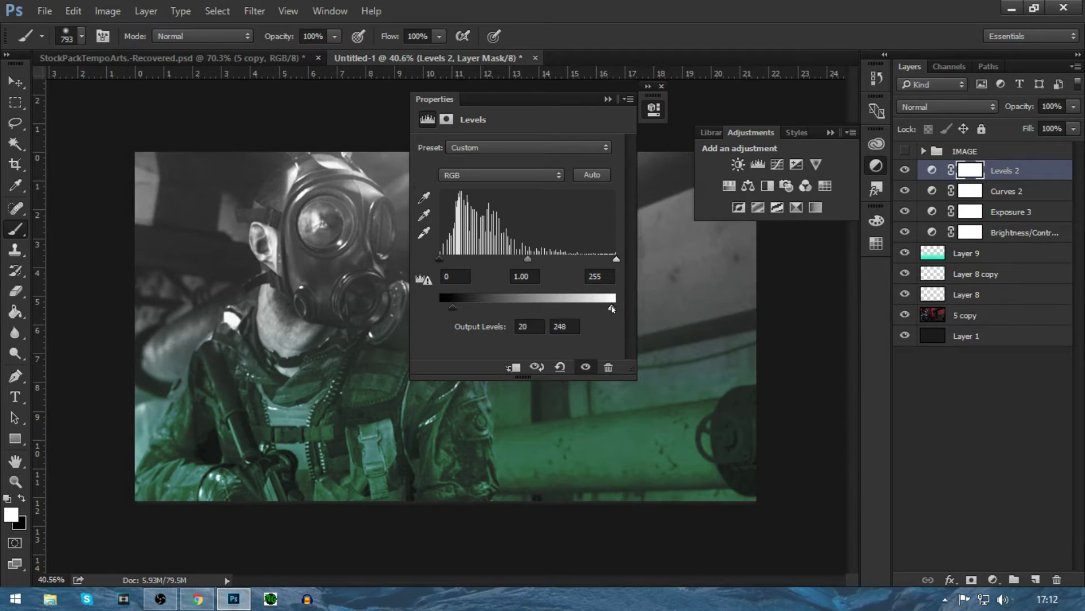
{"action": "left_click", "coordinate": [608, 99]}
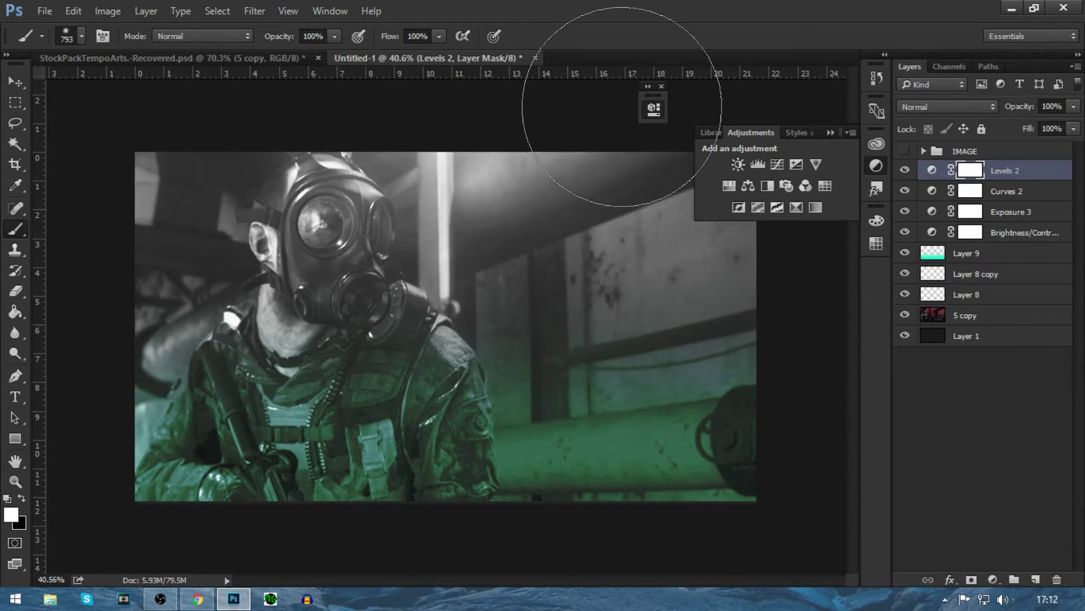
{"action": "left_click", "coordinate": [905, 170]}
{"action": "left_click", "coordinate": [905, 171]}
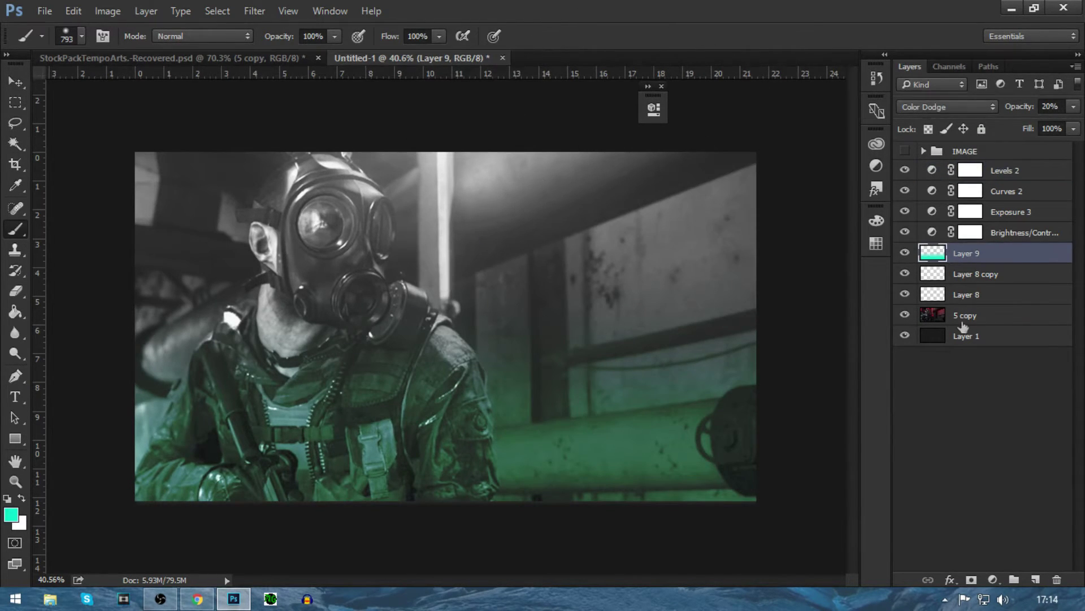
Step: Give Layer 9 a Color Overlay of 00b8b6 at Normal blending and 100% opacity
{"action": "left_click", "coordinate": [906, 252]}
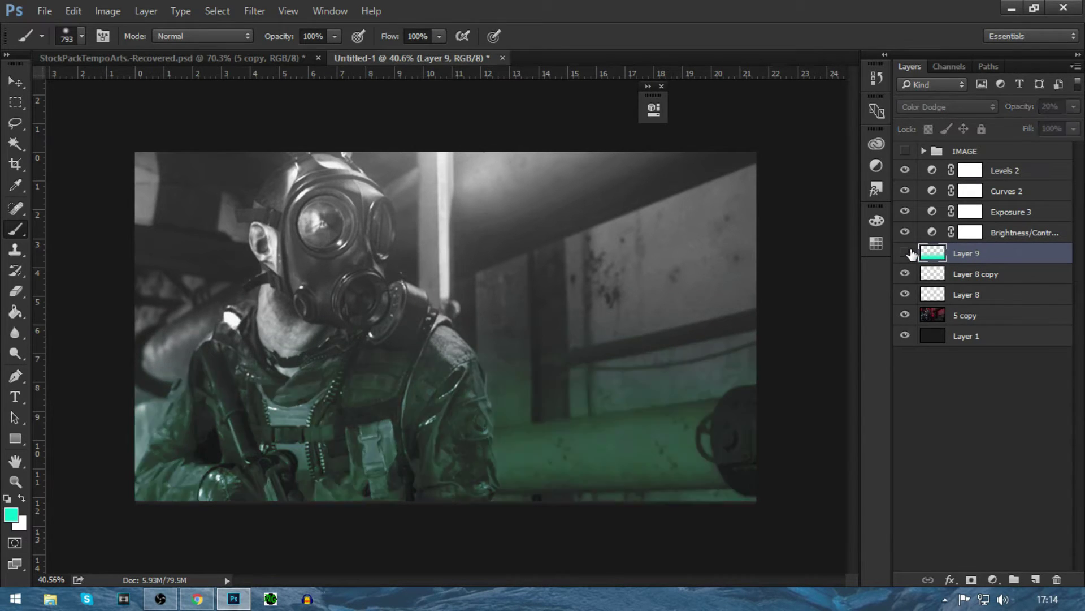
{"action": "left_click", "coordinate": [906, 252]}
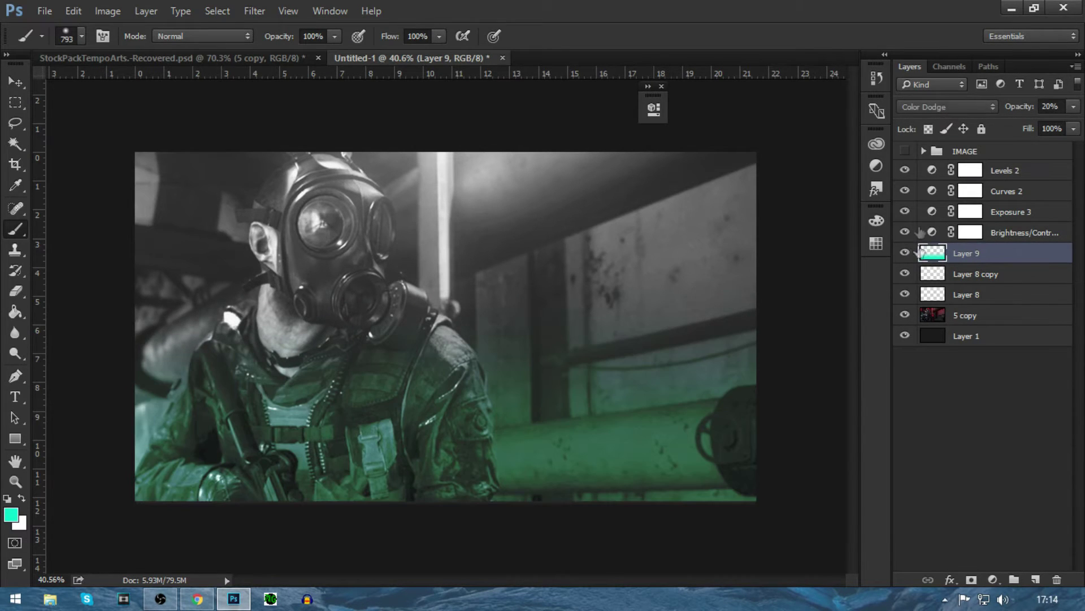
{"action": "double_click", "coordinate": [1066, 258]}
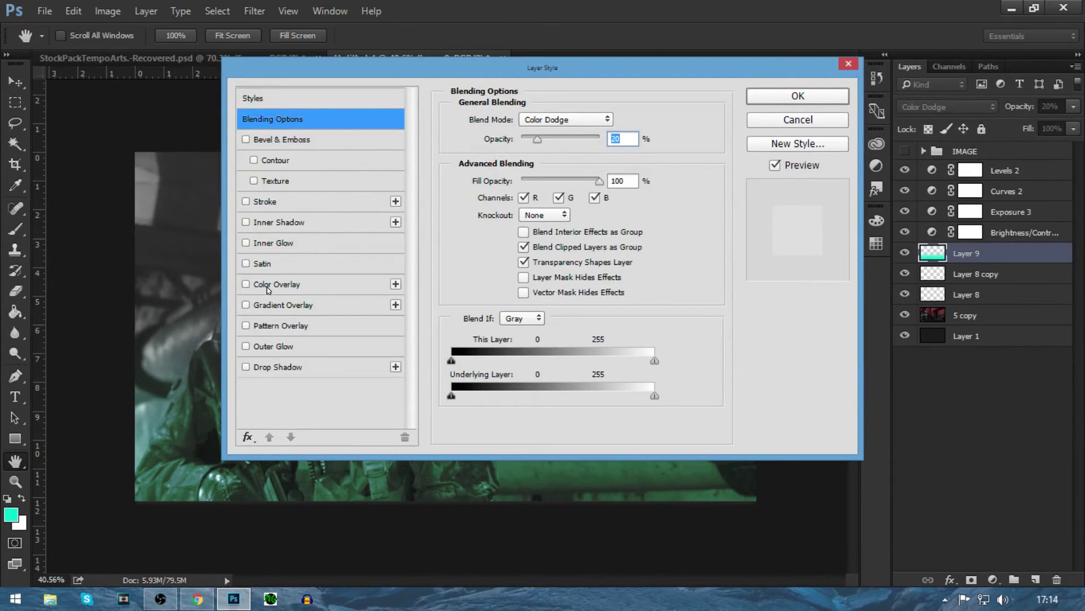
{"action": "left_click", "coordinate": [246, 284]}
{"action": "left_click", "coordinate": [277, 283]}
{"action": "left_click", "coordinate": [622, 120]}
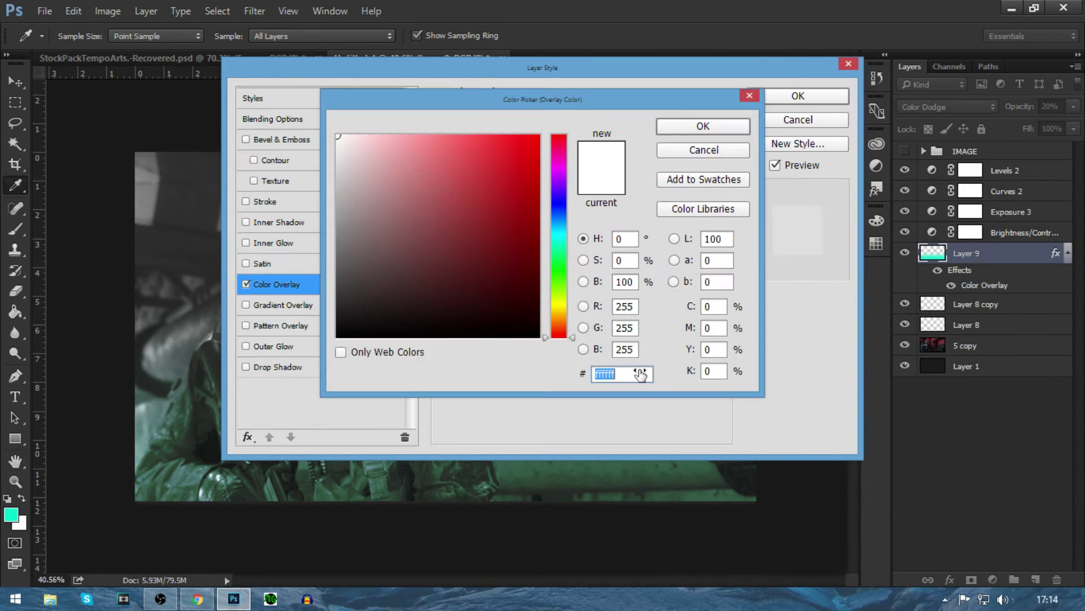
{"action": "type", "text": "00b8b6"}
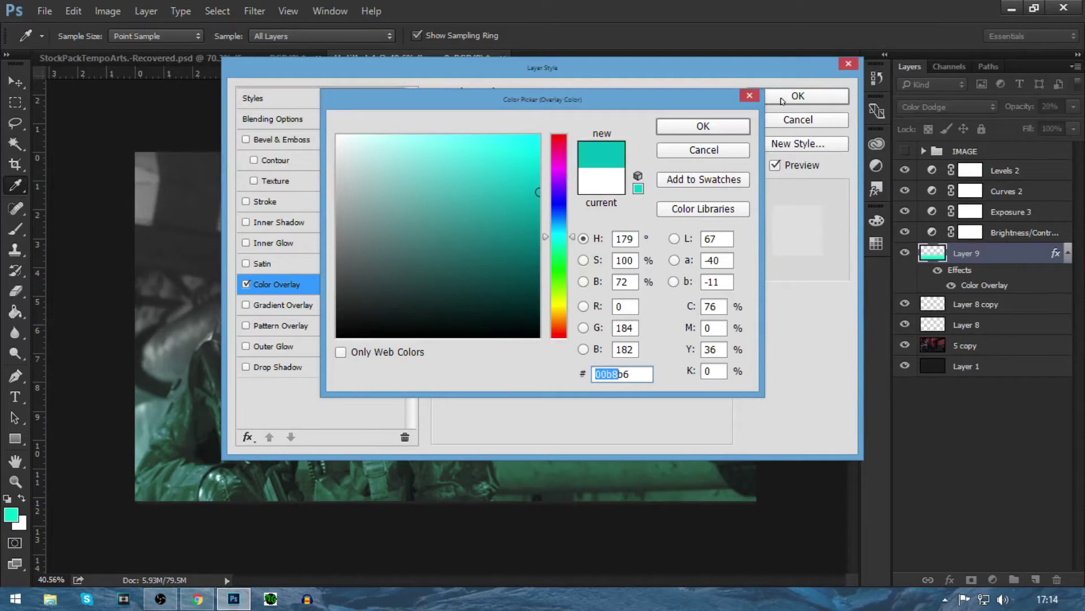
{"action": "left_click", "coordinate": [713, 137]}
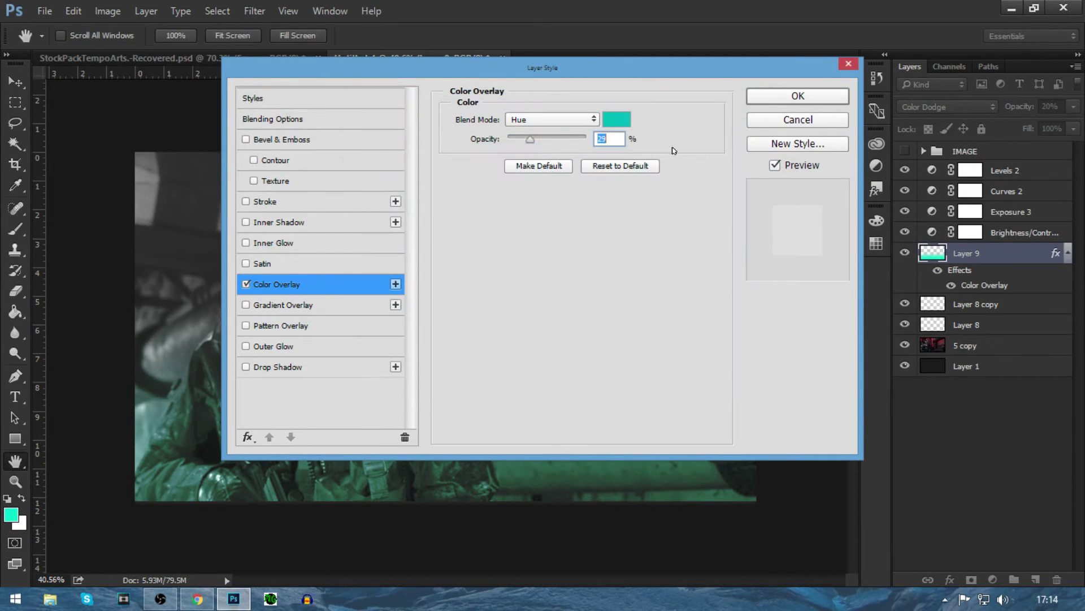
{"action": "left_click_drag", "start_coordinate": [534, 146], "coordinate": [588, 140]}
{"action": "left_click", "coordinate": [569, 120]}
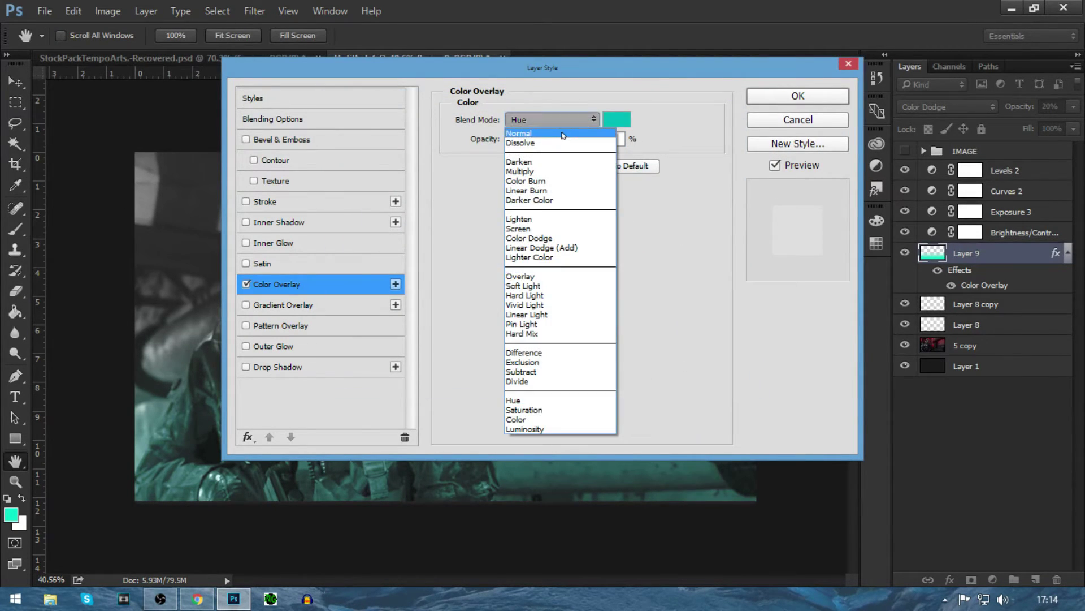
{"action": "left_click", "coordinate": [564, 132]}
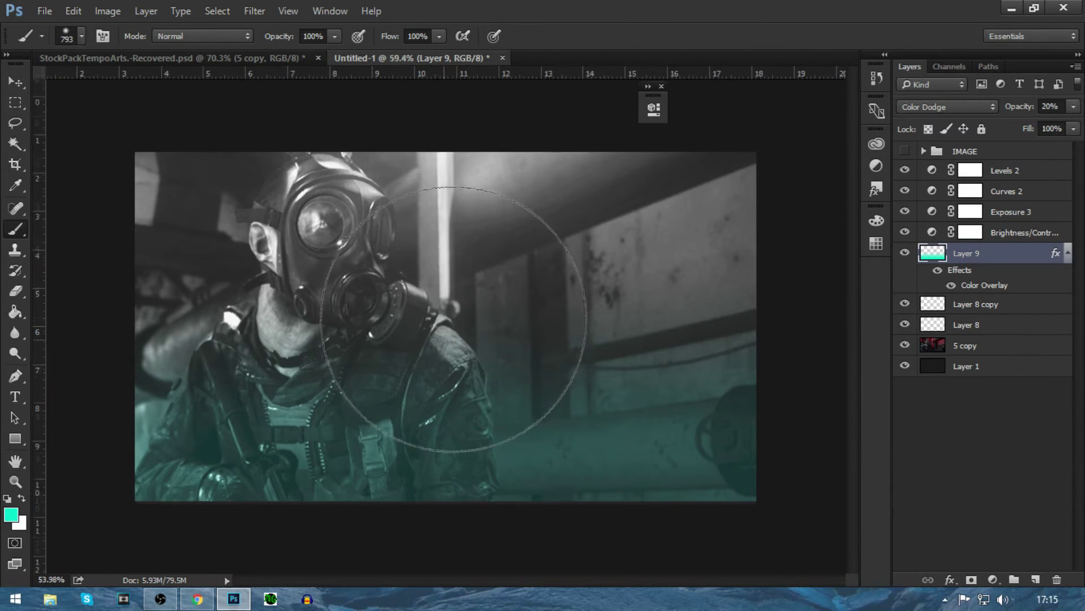
Step: Add a Gradient Map above Levels 2 with its left stop set to 00b8b6
{"action": "left_click", "coordinate": [1009, 169]}
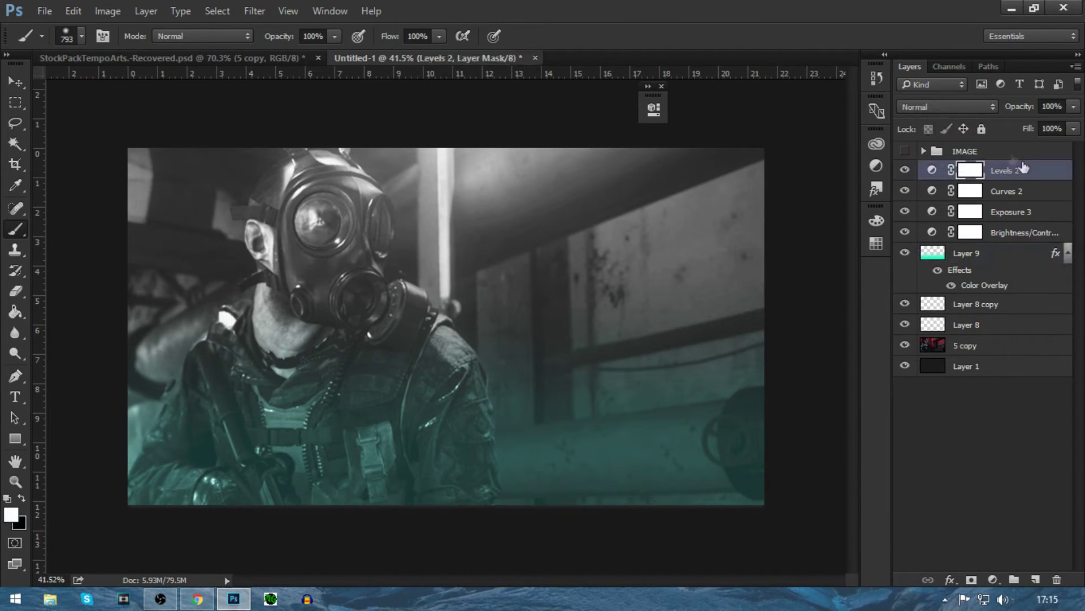
{"action": "left_click", "coordinate": [877, 167]}
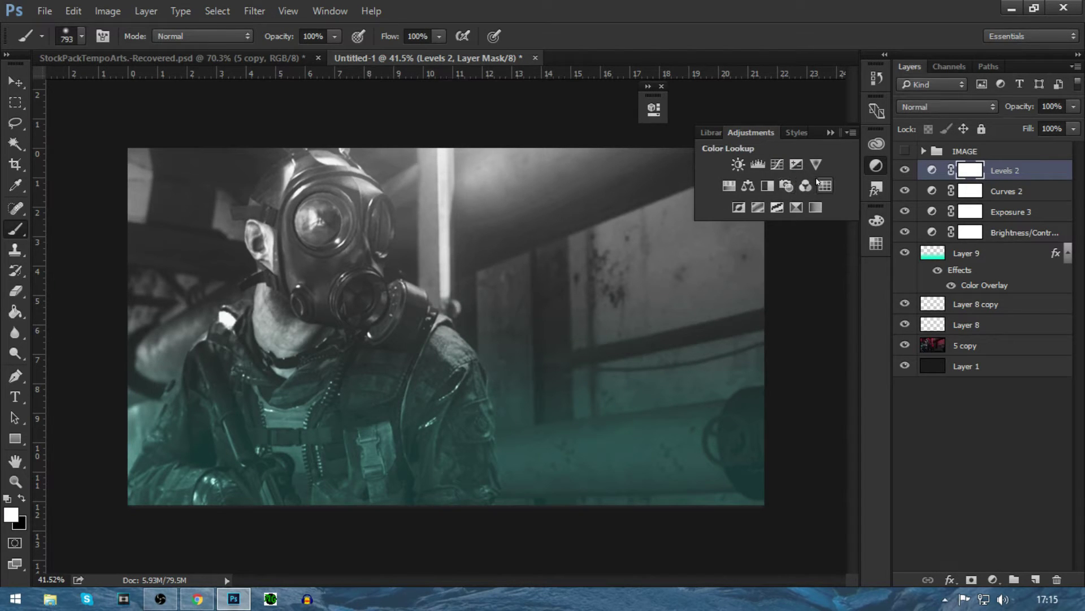
{"action": "left_click", "coordinate": [816, 207]}
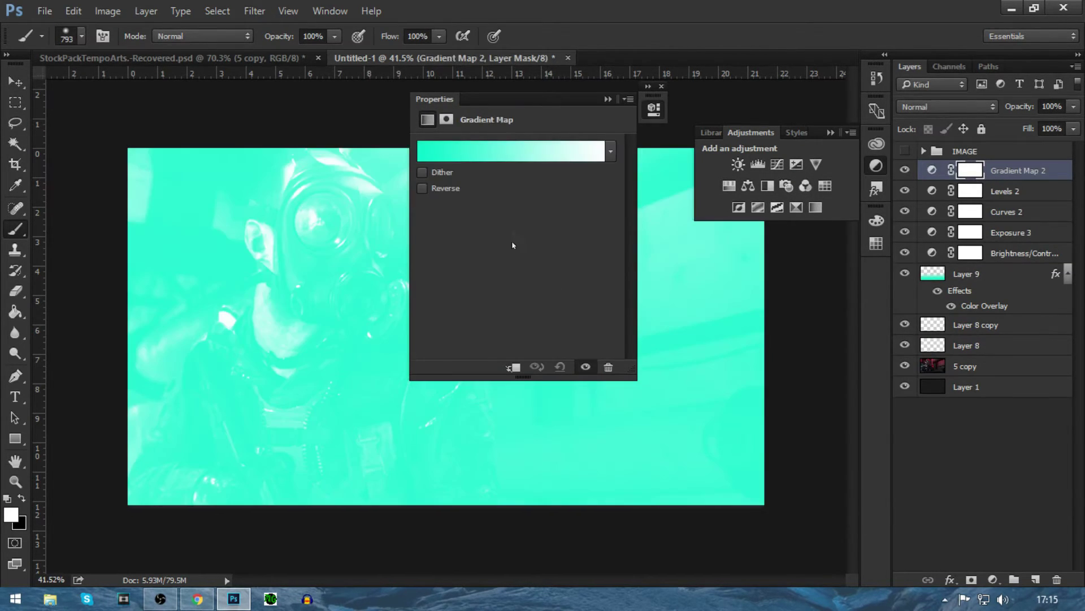
{"action": "left_click", "coordinate": [559, 144]}
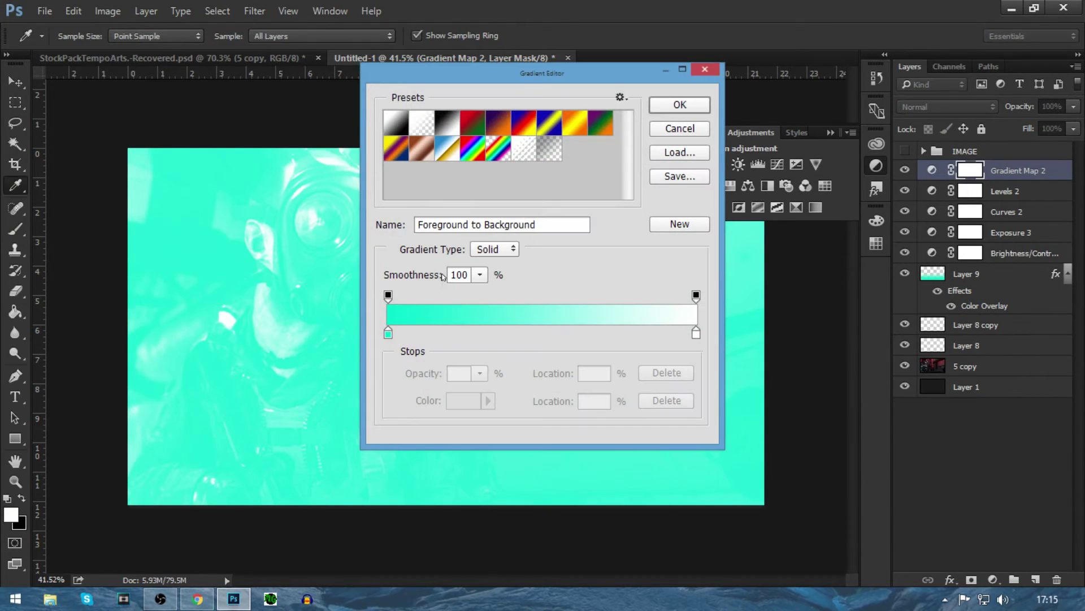
{"action": "double_click", "coordinate": [387, 333]}
{"action": "left_click", "coordinate": [642, 372]}
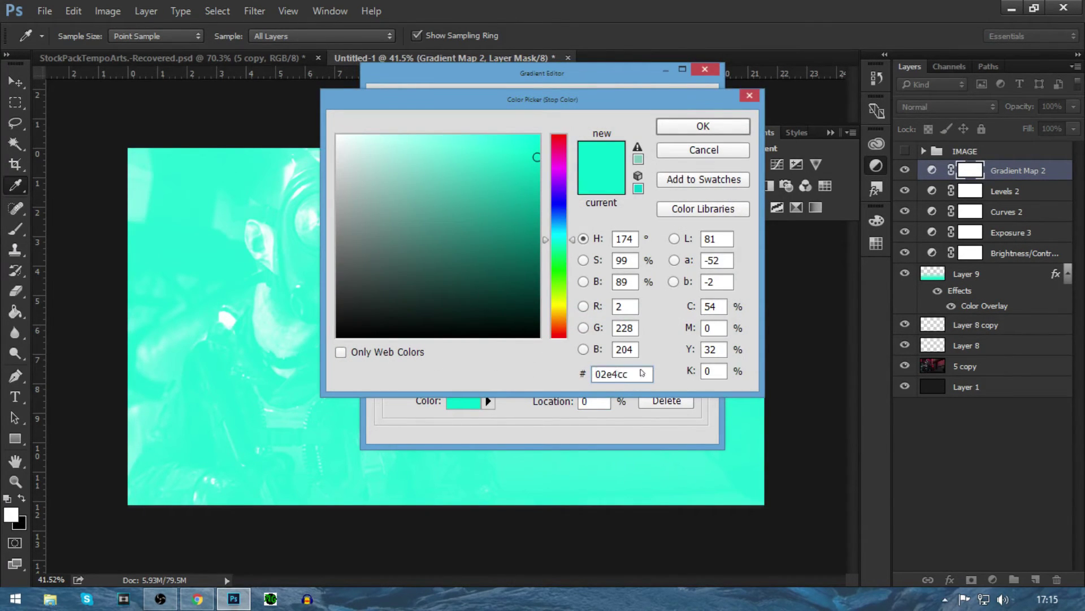
{"action": "left_click_drag", "start_coordinate": [643, 373], "coordinate": [507, 383]}
{"action": "type", "text": "00b8b6"}
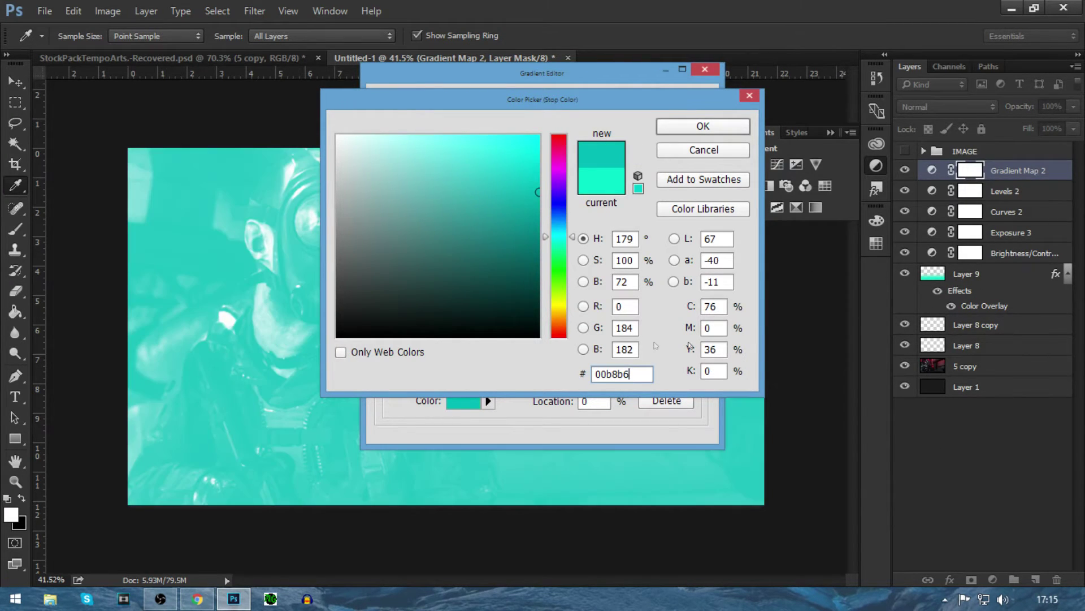
{"action": "left_click", "coordinate": [703, 126]}
Step: Set the gradient's right stop to dark teal 006463 and confirm the gradient
{"action": "left_click", "coordinate": [700, 334]}
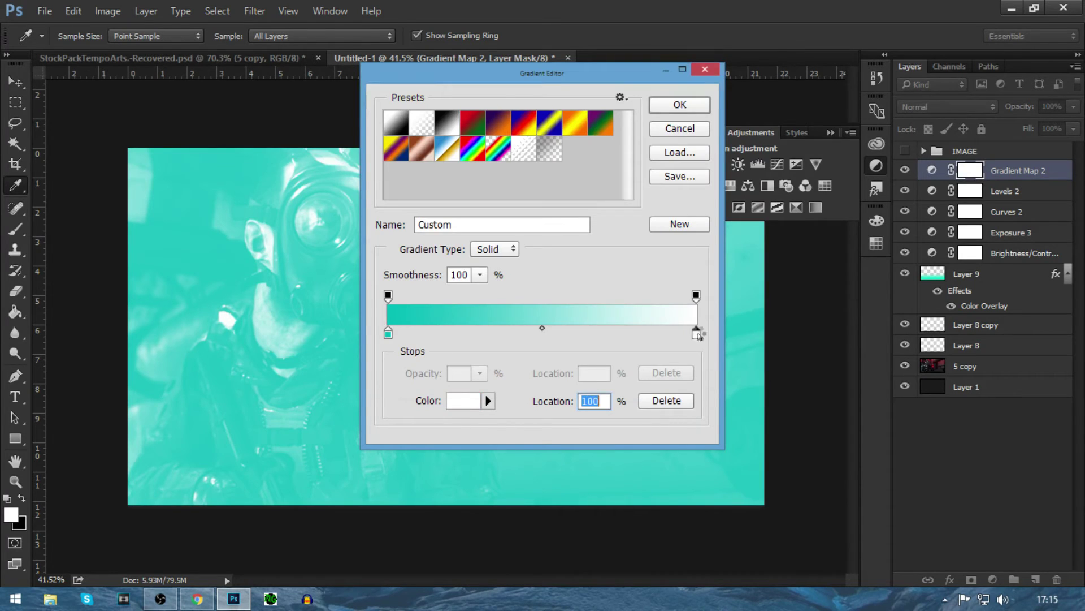
{"action": "double_click", "coordinate": [700, 335]}
{"action": "type", "text": "00b8b6"}
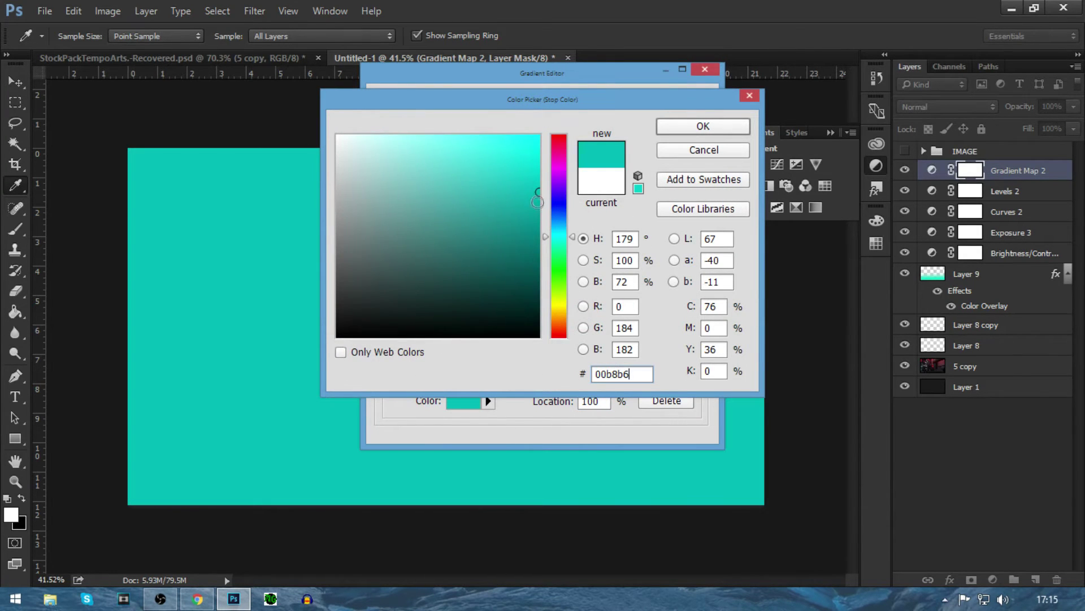
{"action": "left_click_drag", "start_coordinate": [537, 202], "coordinate": [538, 258]}
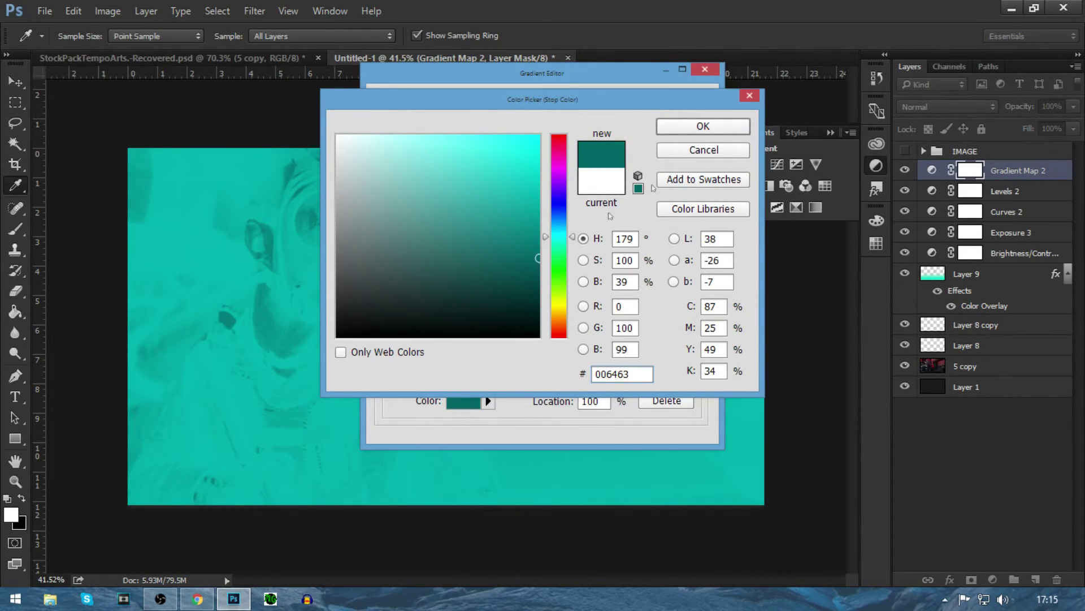
{"action": "left_click", "coordinate": [703, 125]}
{"action": "left_click", "coordinate": [698, 107]}
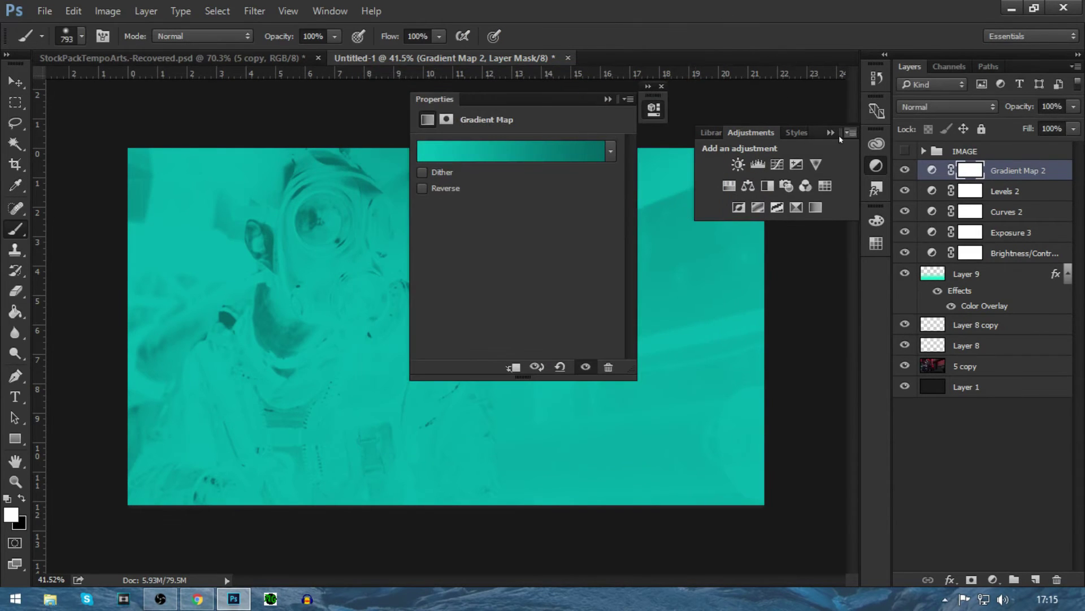
{"action": "left_click", "coordinate": [609, 99]}
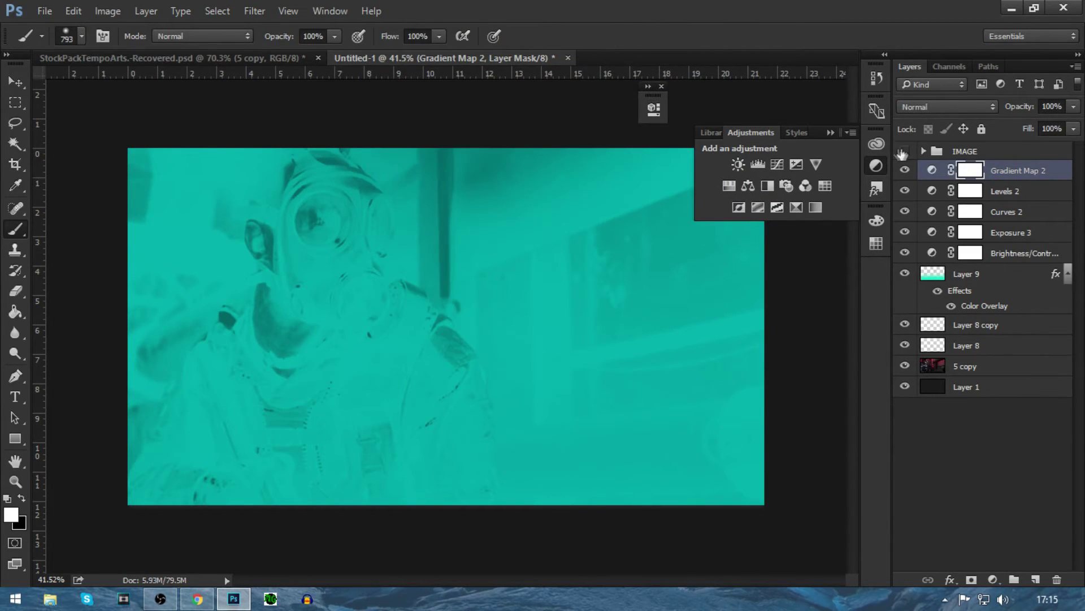
{"action": "left_click", "coordinate": [947, 106]}
Step: Blend Gradient Map 2 as Color Dodge at 27% opacity, toggling it to compare
{"action": "left_click", "coordinate": [927, 265]}
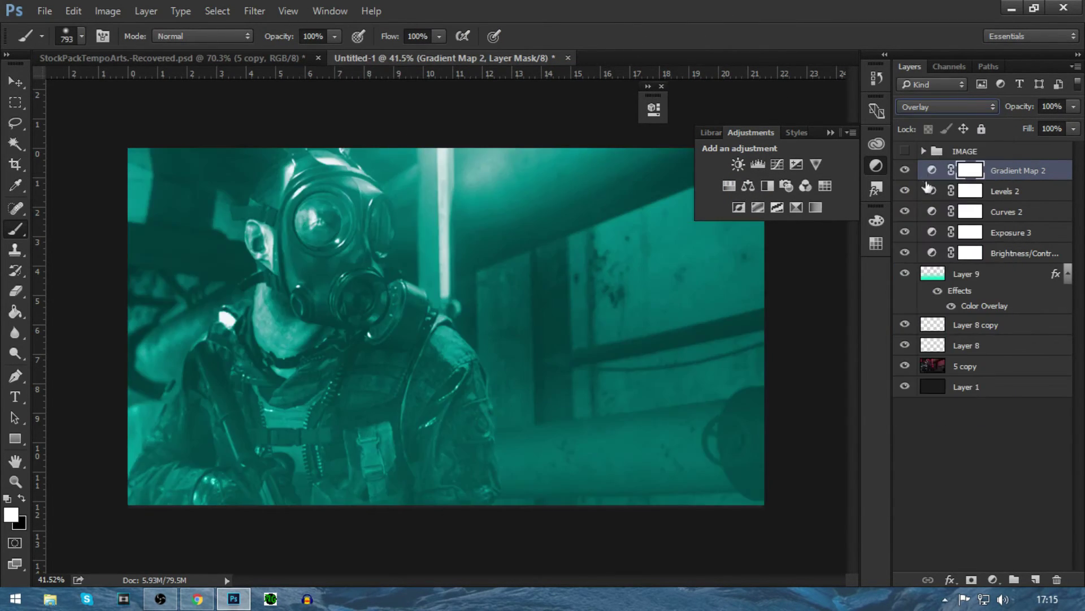
{"action": "left_click", "coordinate": [930, 107]}
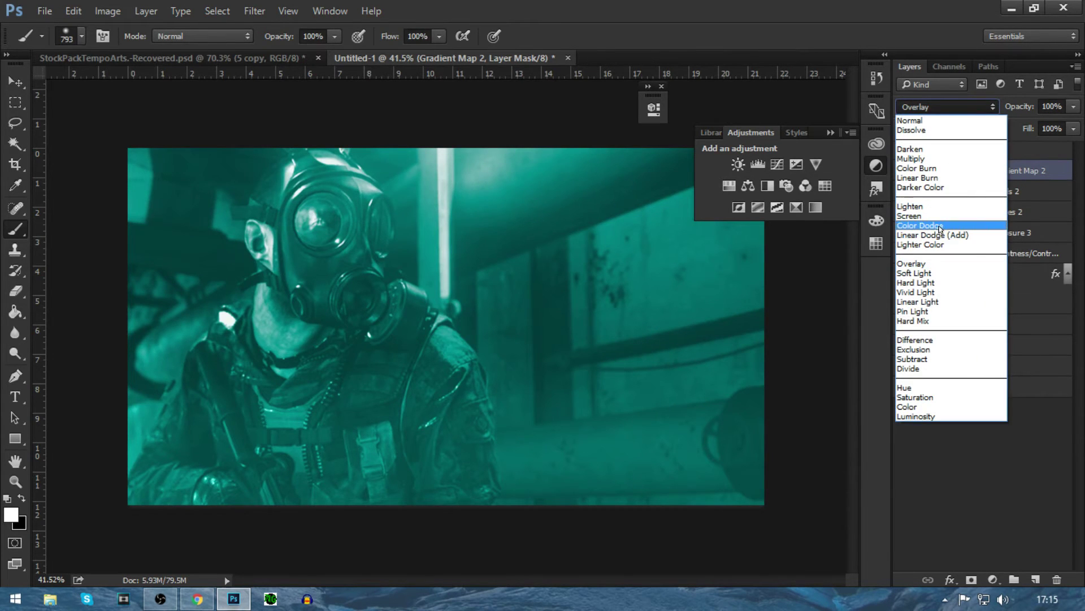
{"action": "left_click", "coordinate": [928, 225]}
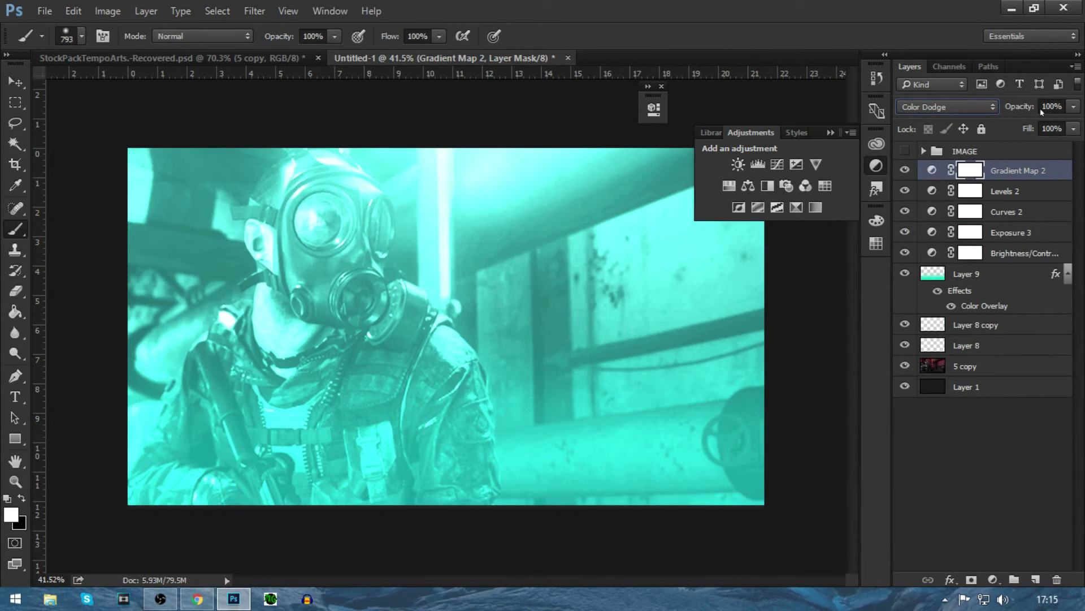
{"action": "mouse_move", "coordinate": [1020, 110]}
{"action": "left_mouse_down"}
{"action": "mouse_move", "coordinate": [986, 113]}
{"action": "mouse_move", "coordinate": [1016, 115]}
{"action": "left_mouse_up"}
{"action": "left_click", "coordinate": [908, 171]}
{"action": "left_click", "coordinate": [907, 170]}
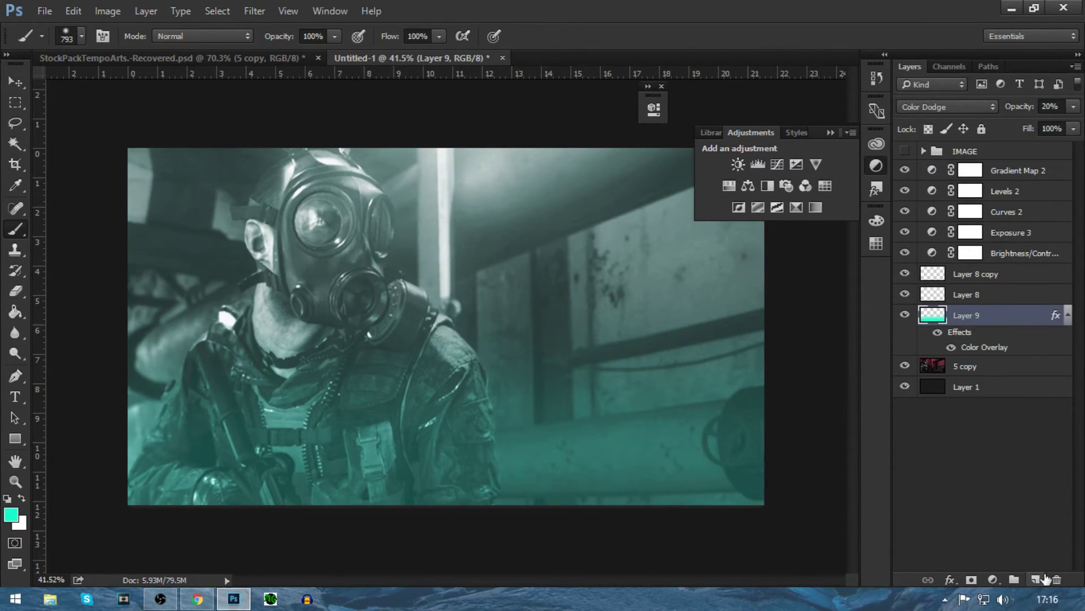
Step: Paint a soft white glow along the bottom edge on Layer 10 and blend it as Overlay
{"action": "left_click", "coordinate": [1037, 579]}
{"action": "left_click", "coordinate": [989, 338]}
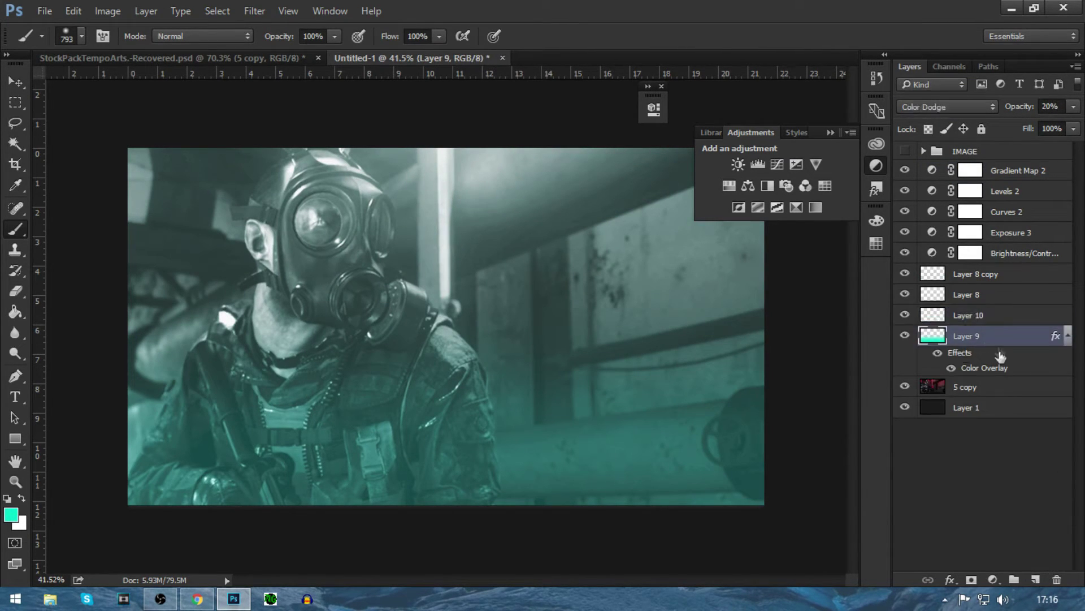
{"action": "left_click", "coordinate": [994, 315]}
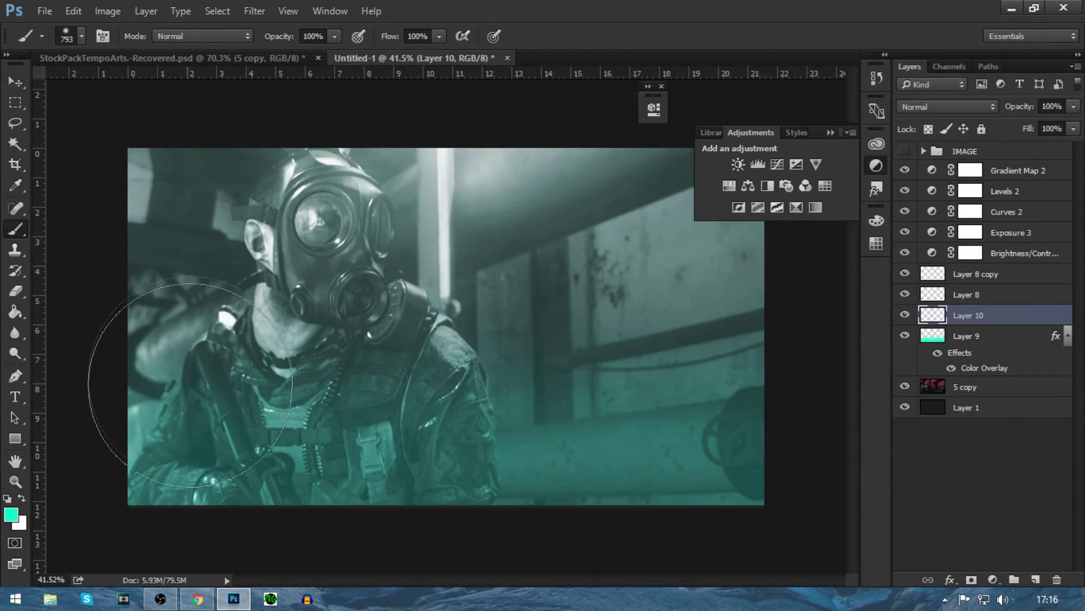
{"action": "key", "text": "x"}
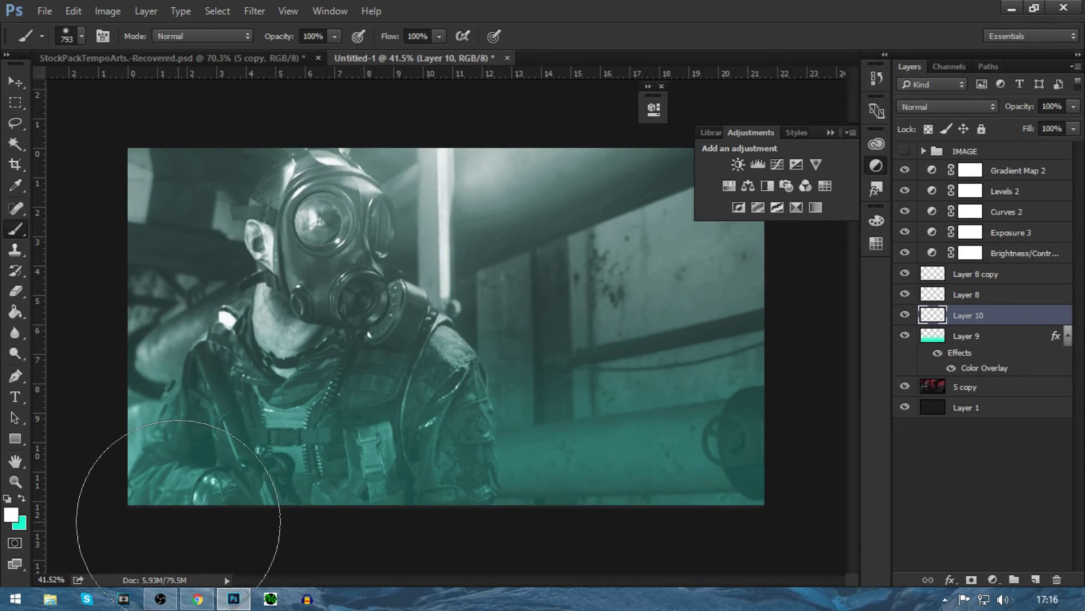
{"action": "left_click", "coordinate": [176, 498]}
{"action": "left_click", "coordinate": [605, 533]}
{"action": "left_click", "coordinate": [436, 545]}
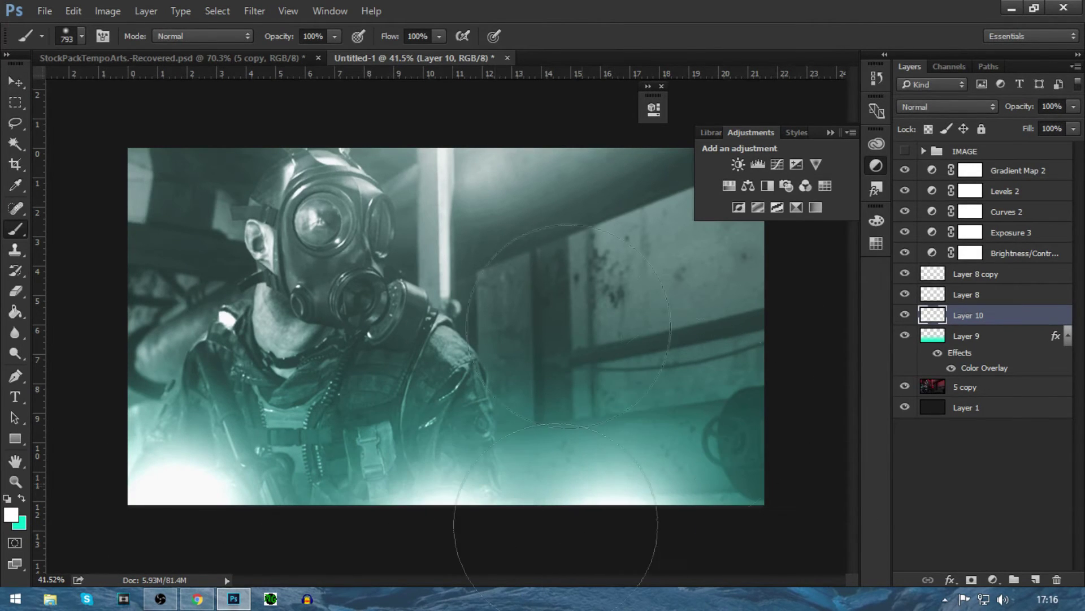
{"action": "left_click", "coordinate": [948, 106]}
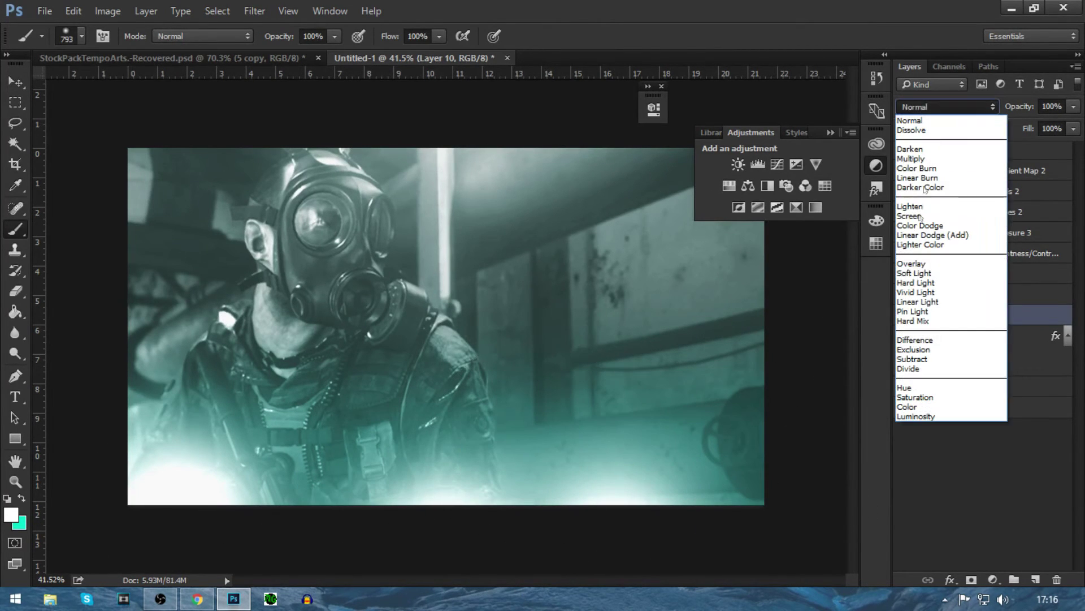
{"action": "left_click", "coordinate": [929, 271]}
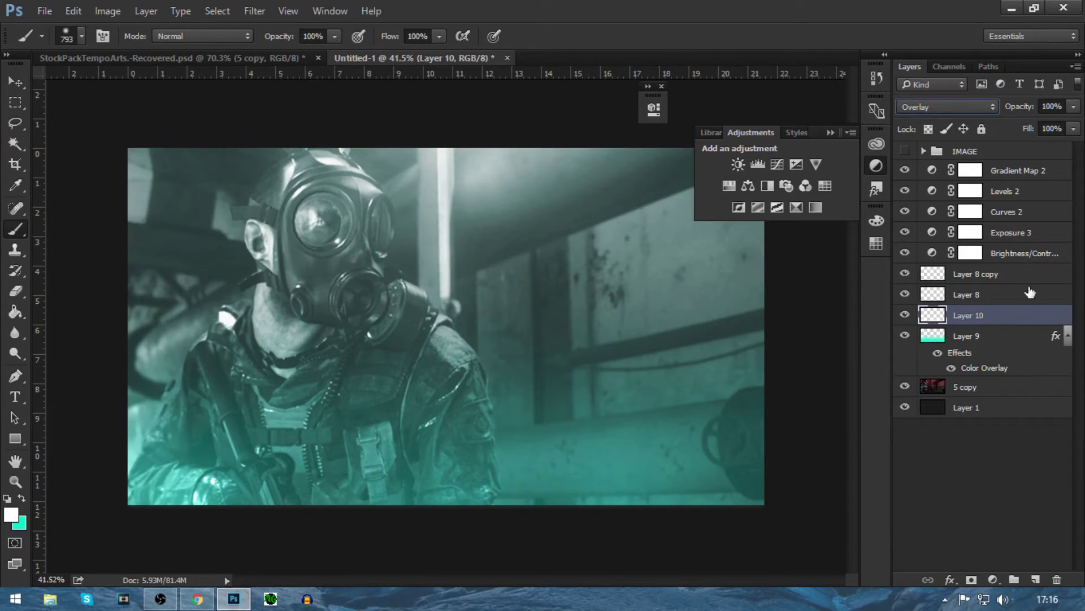
Step: Brush white across the top on new Layer 11, set to Overlay at 40% opacity
{"action": "left_click", "coordinate": [1036, 579]}
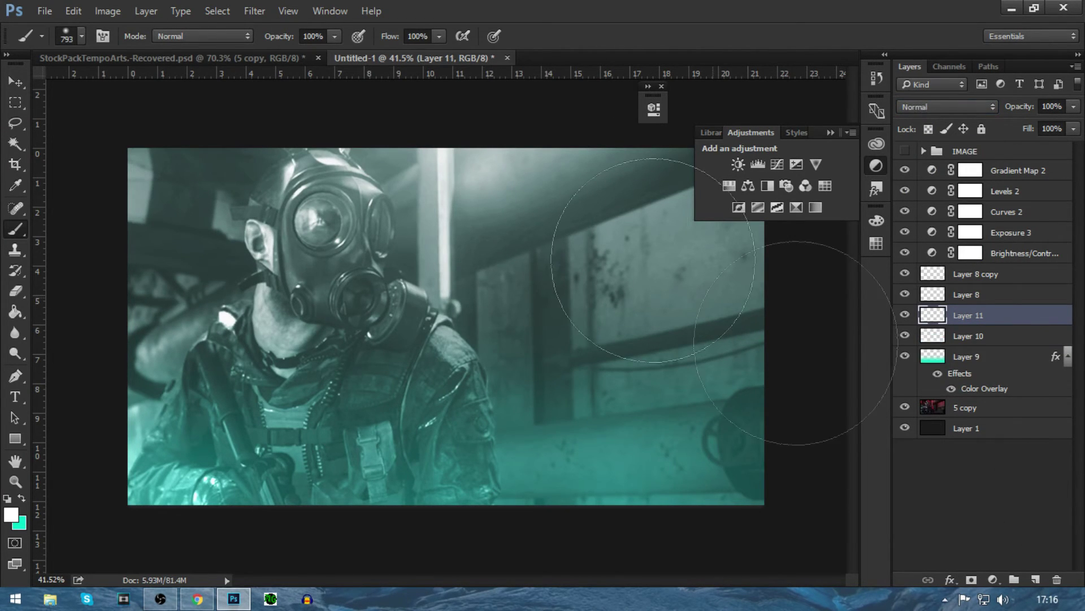
{"action": "mouse_move", "coordinate": [130, 136]}
{"action": "left_mouse_down"}
{"action": "mouse_move", "coordinate": [213, 84]}
{"action": "mouse_move", "coordinate": [622, 84]}
{"action": "mouse_move", "coordinate": [837, 105]}
{"action": "left_mouse_up"}
{"action": "left_click", "coordinate": [830, 132]}
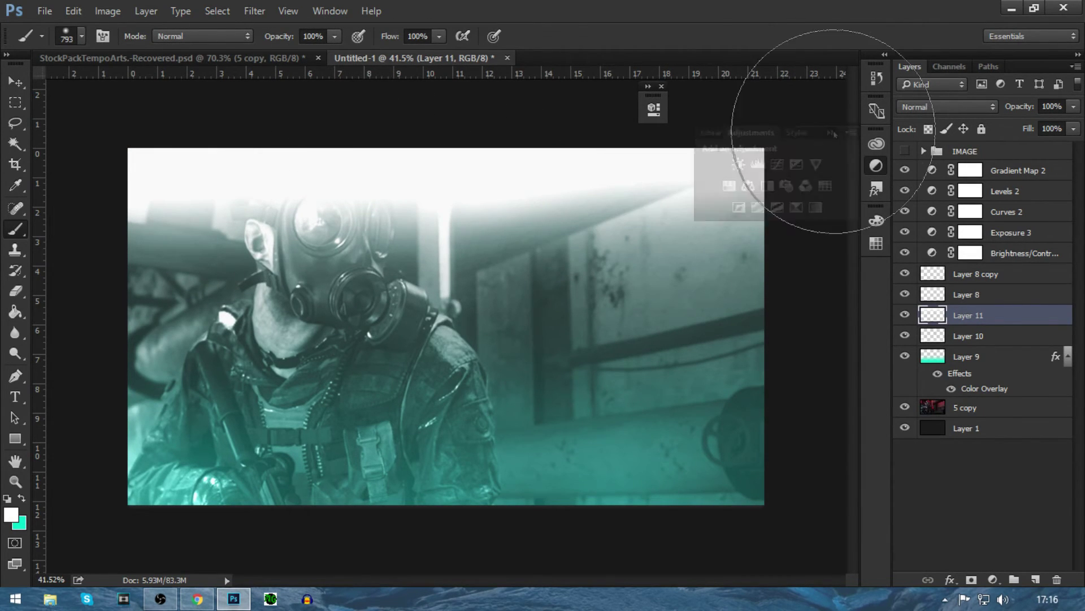
{"action": "left_click", "coordinate": [947, 106]}
{"action": "left_click", "coordinate": [927, 251]}
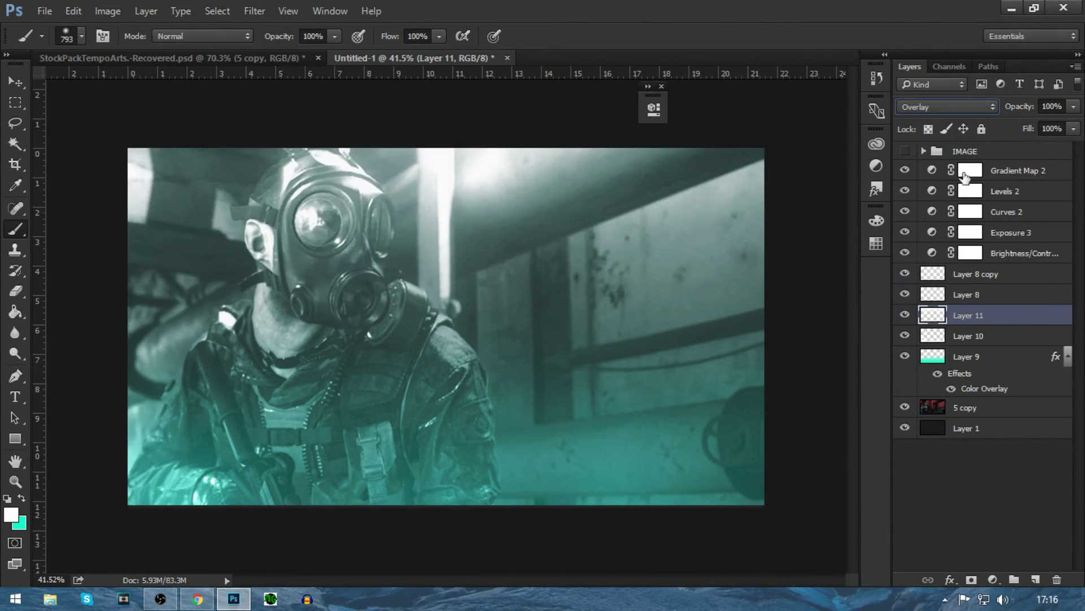
{"action": "left_click", "coordinate": [1047, 108]}
{"action": "type", "text": "10"}
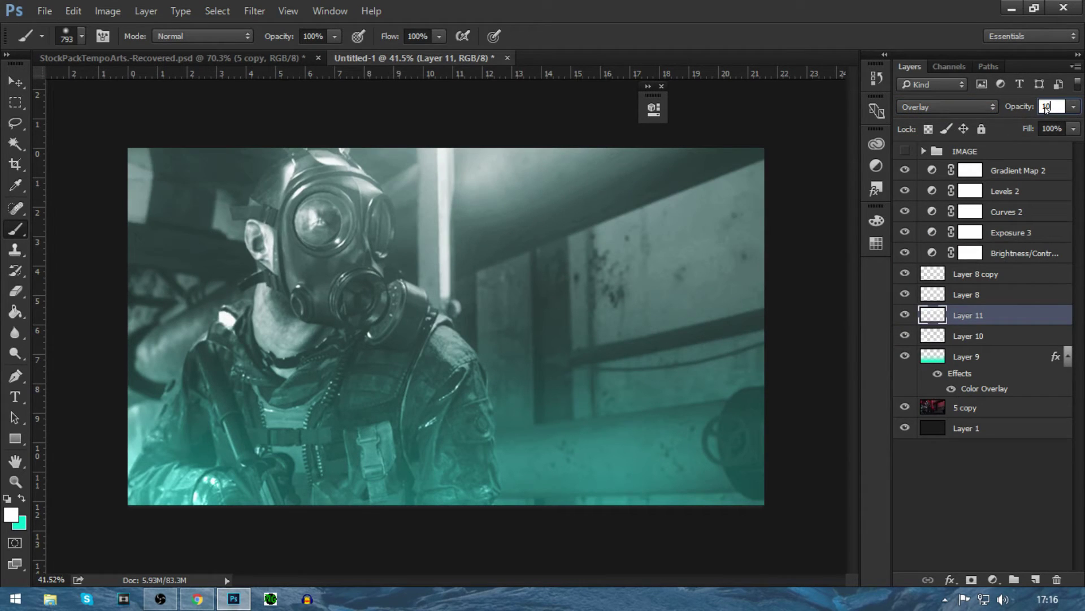
{"action": "key", "text": "BackSpace"}
{"action": "key", "text": "BackSpace"}
{"action": "type", "text": "40"}
{"action": "key", "text": "Return"}
Step: Move Layer 11 beneath Layer 9, add Layer 12, and toggle the IMAGE group's visibility
{"action": "key", "text": "ctrl+["}
{"action": "key", "text": "ctrl+shift+alt+n"}
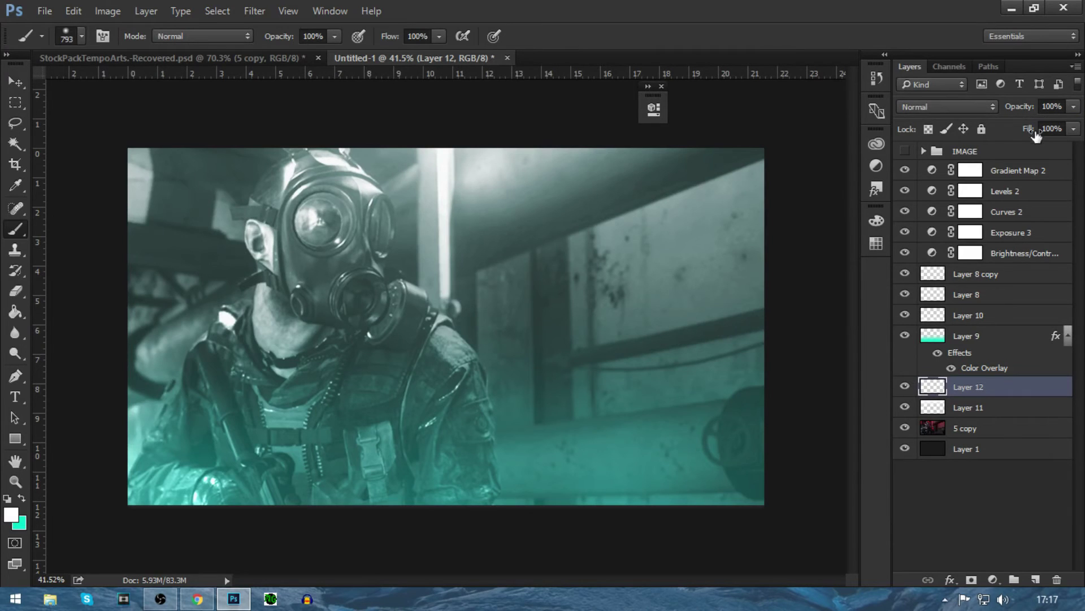
{"action": "left_click", "coordinate": [994, 151]}
{"action": "left_click", "coordinate": [906, 152]}
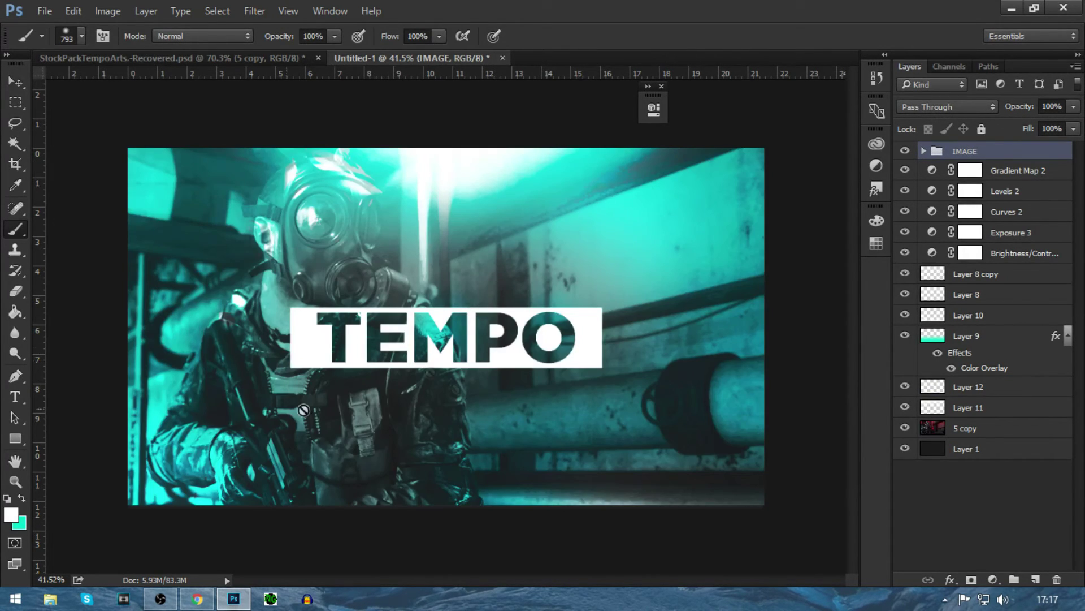
{"action": "left_click", "coordinate": [905, 151]}
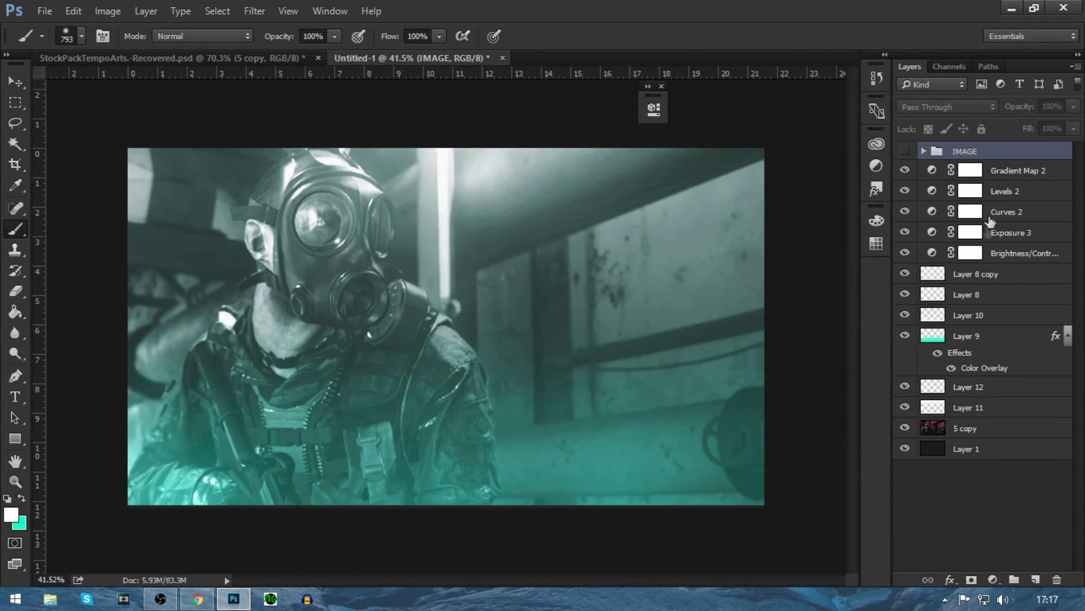
{"action": "left_click", "coordinate": [1026, 168]}
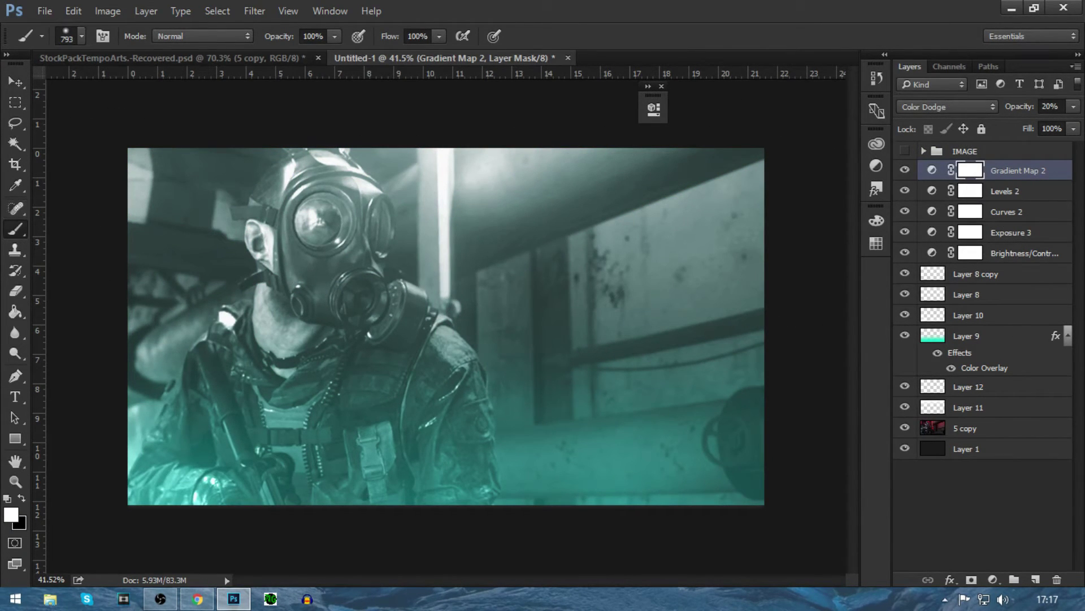
Step: Type 'tempo' as white Gotham Black 80 pt text and drag it to the image centre
{"action": "key", "text": "t"}
{"action": "left_click", "coordinate": [316, 294]}
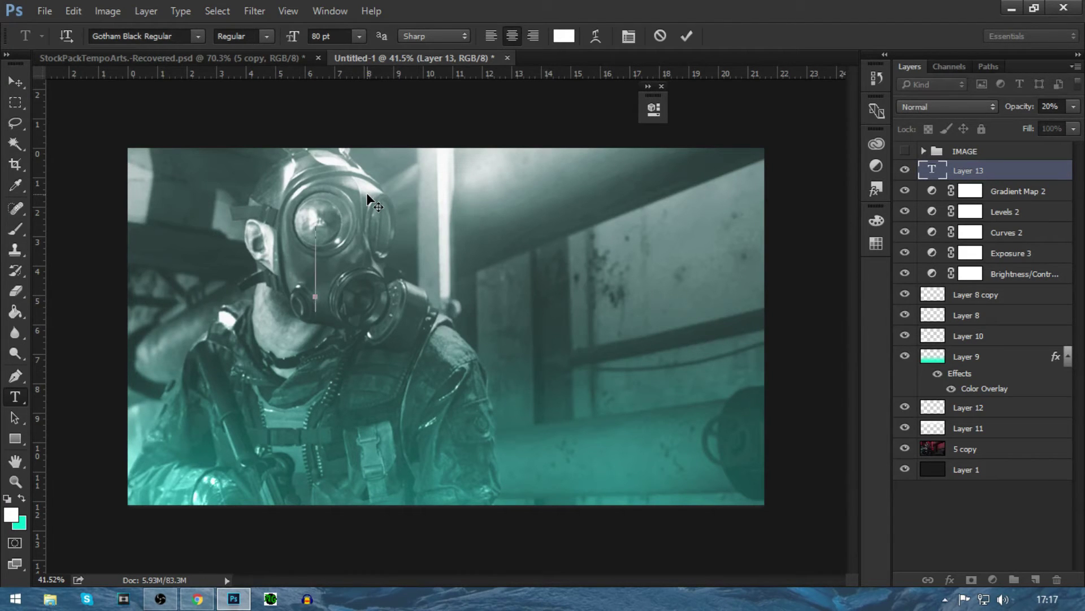
{"action": "type", "text": "tempo"}
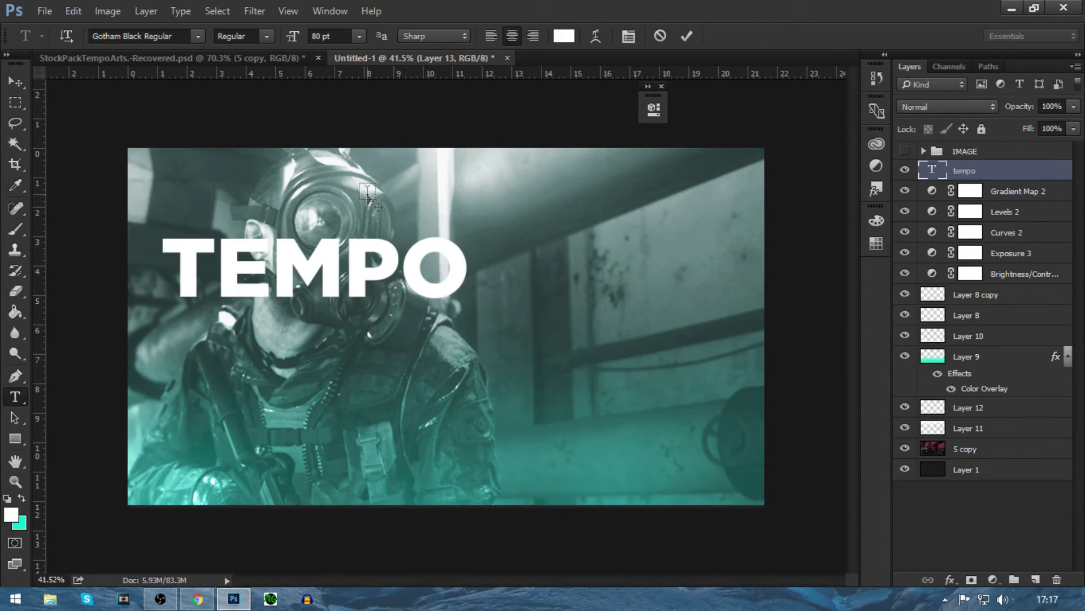
{"action": "key", "text": "ctrl+Return"}
{"action": "left_click", "coordinate": [16, 82]}
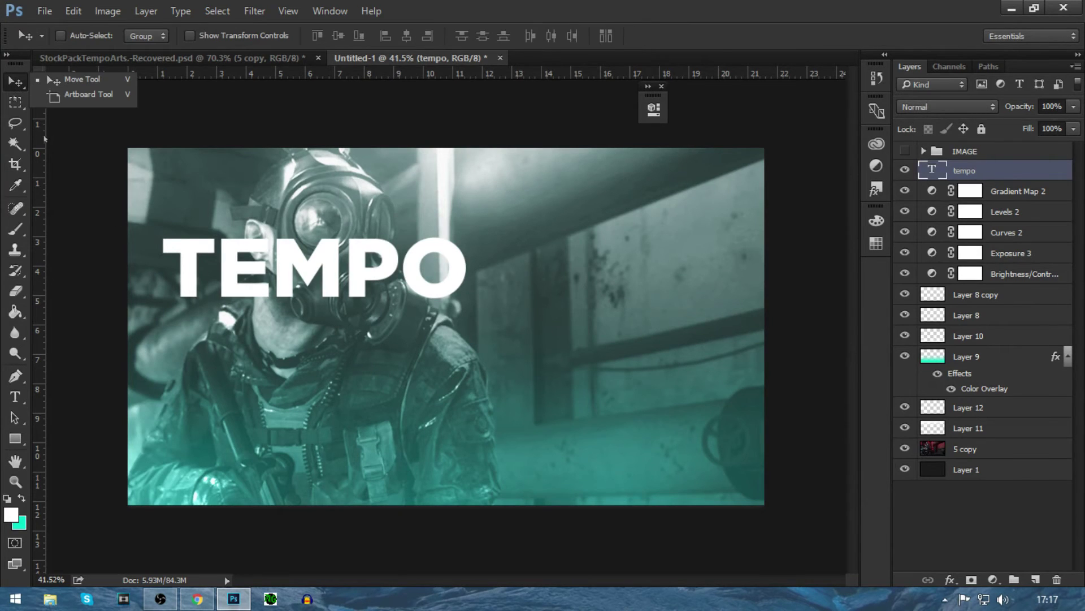
{"action": "left_click_drag", "start_coordinate": [399, 184], "coordinate": [525, 284]}
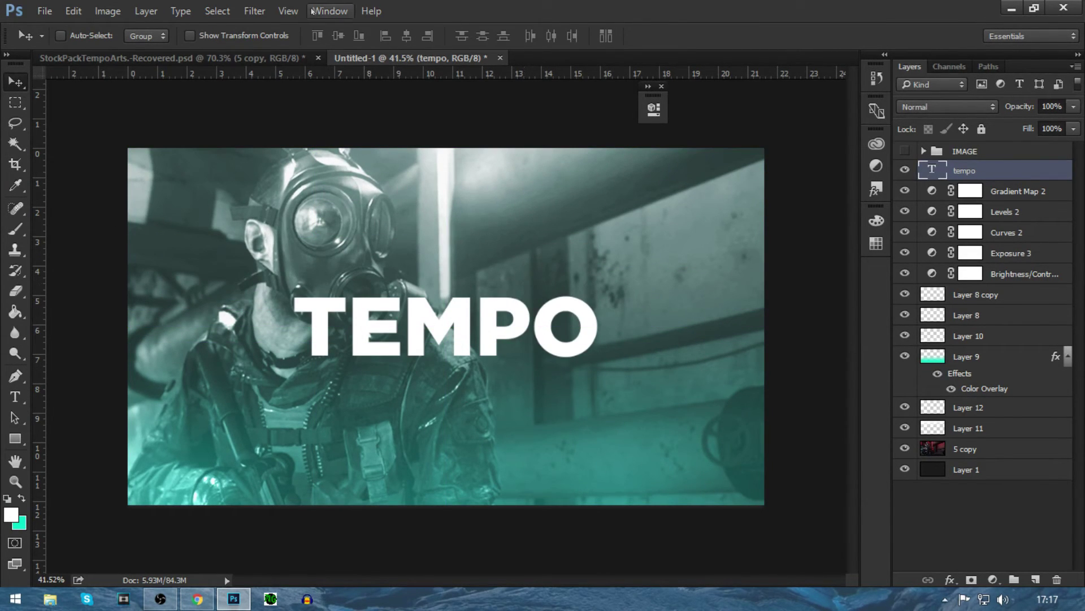
{"action": "left_click", "coordinate": [330, 10]}
Step: Place a vertical guide at 50% and drag further vertical and horizontal guides through the centre
{"action": "mouse_move", "coordinate": [289, 11]}
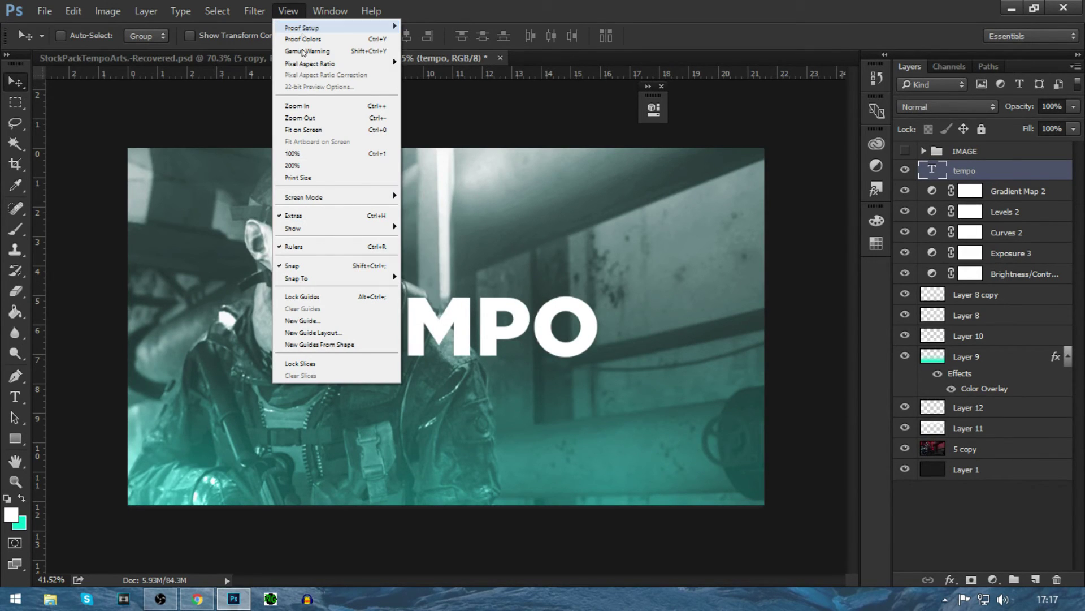
{"action": "left_click", "coordinate": [334, 320]}
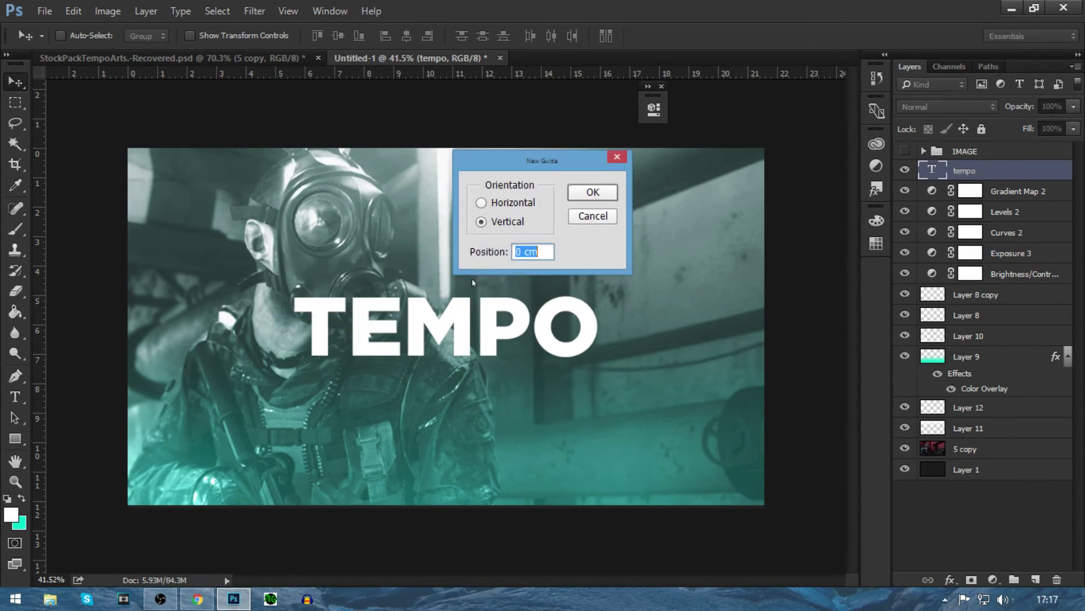
{"action": "left_click", "coordinate": [553, 255]}
{"action": "type", "text": "50%"}
{"action": "left_click", "coordinate": [593, 192]}
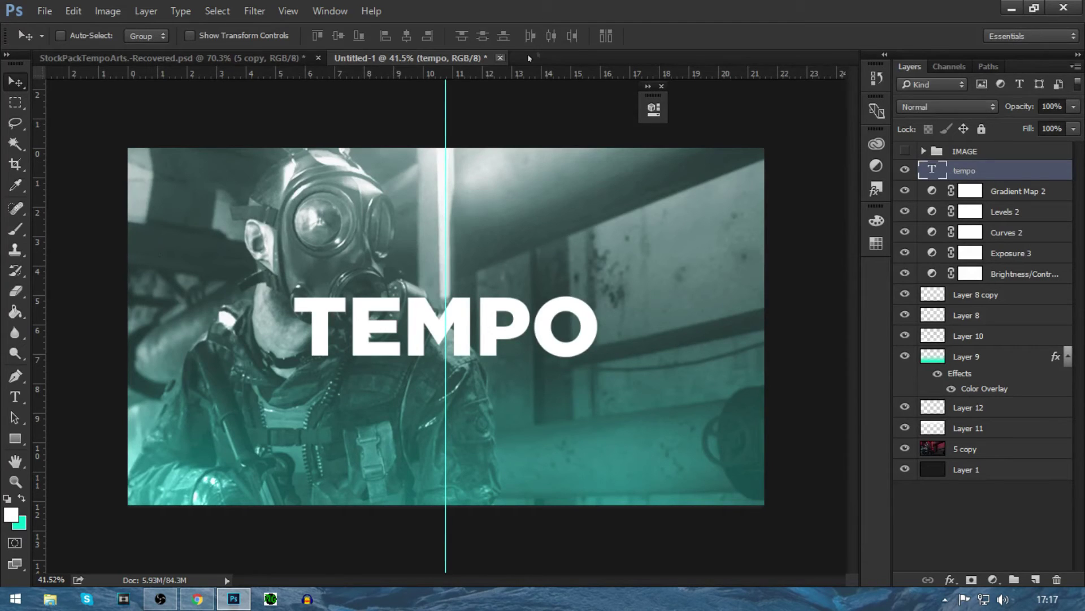
{"action": "left_click_drag", "start_coordinate": [38, 254], "coordinate": [450, 265]}
{"action": "left_click_drag", "start_coordinate": [441, 74], "coordinate": [431, 327]}
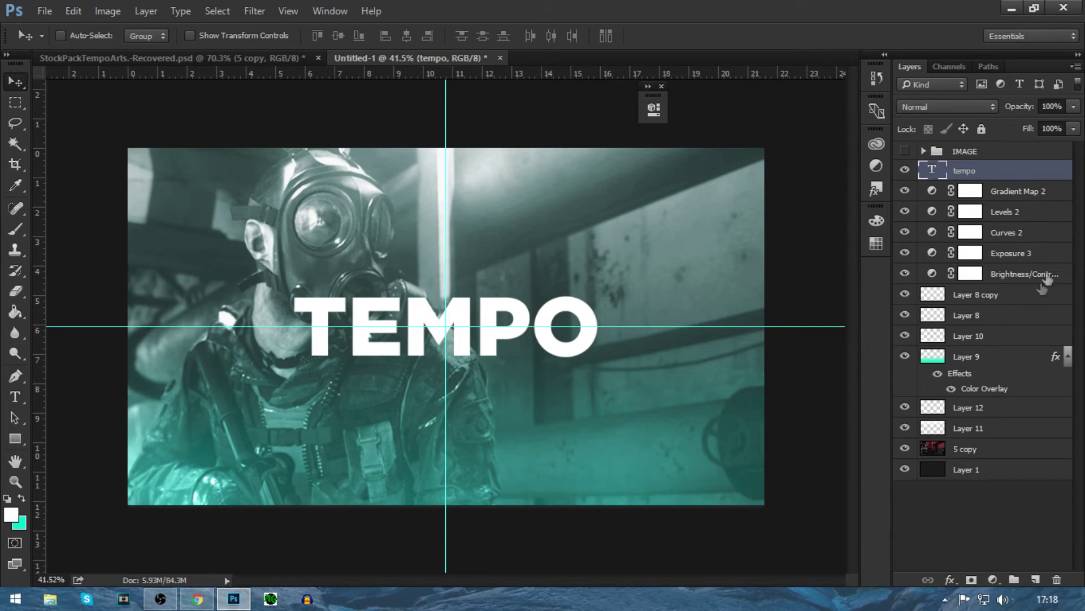
Step: Select the whole canvas, test a left alignment of TEMPO and undo it, then hide the guides
{"action": "key", "text": "ctrl+a"}
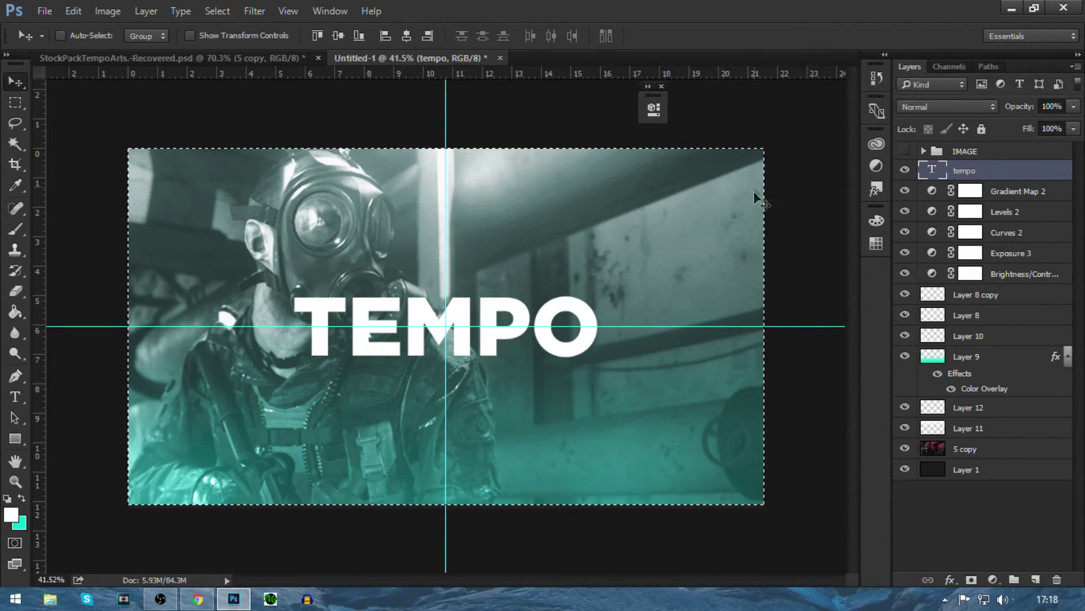
{"action": "left_click", "coordinate": [385, 36]}
{"action": "key", "text": "ctrl+z"}
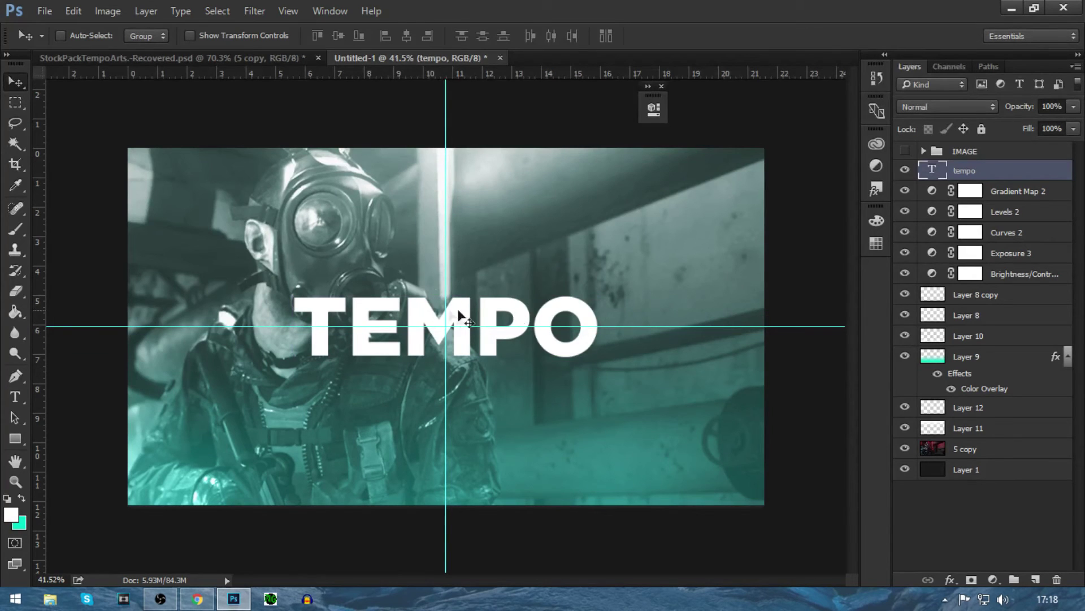
{"action": "left_click", "coordinate": [447, 186]}
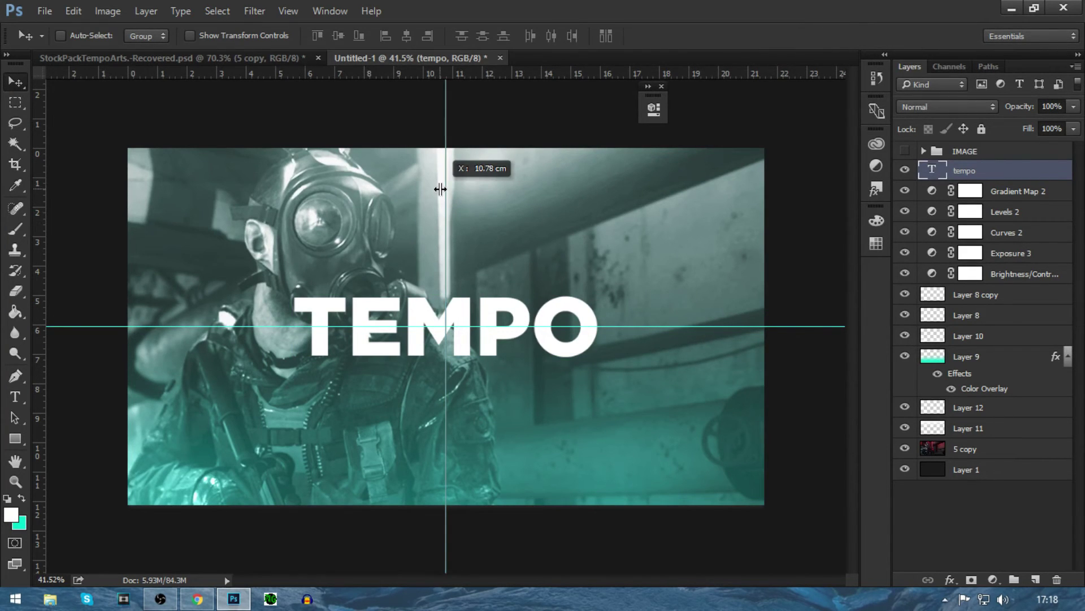
{"action": "key", "text": "ctrl"}
{"action": "key", "text": "ctrl+semicolon"}
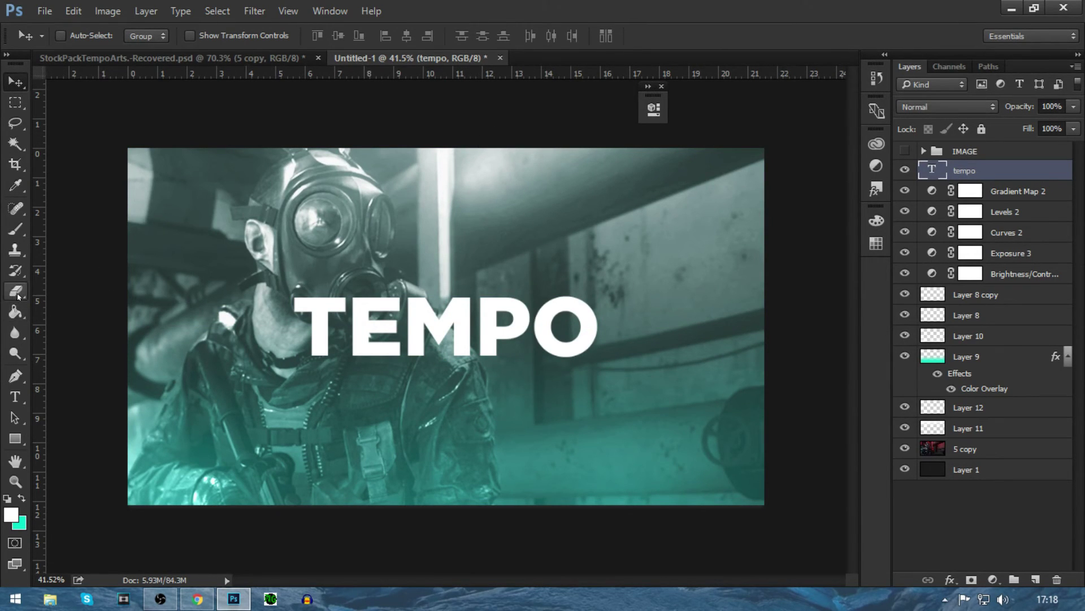
Step: Choose the Rectangle tool and add a new layer above Gradient Map 2
{"action": "key", "text": "u"}
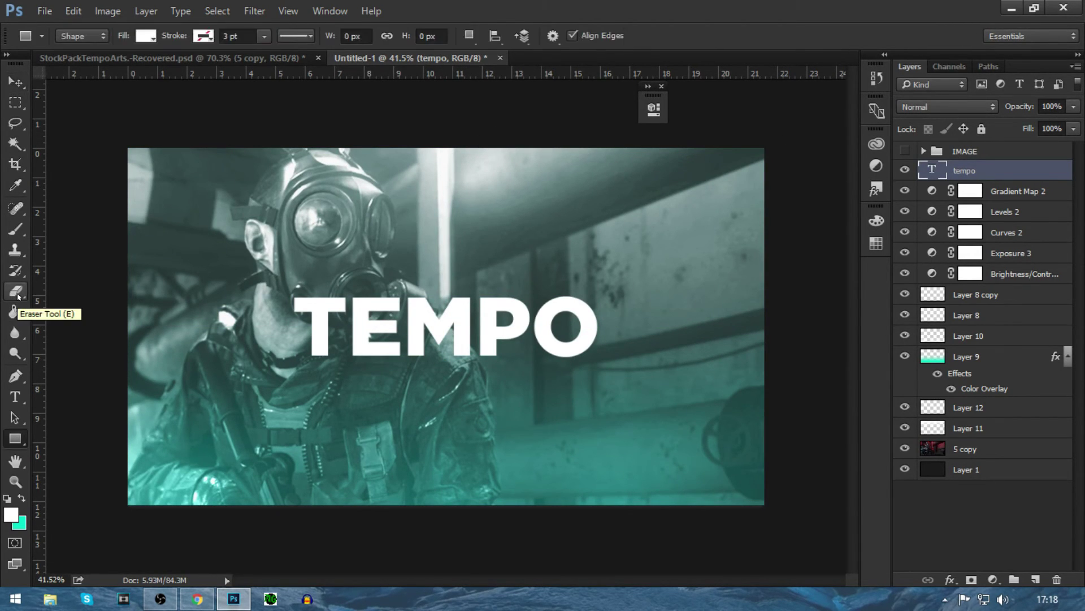
{"action": "right_click", "coordinate": [17, 439]}
{"action": "left_click", "coordinate": [72, 440]}
{"action": "right_click", "coordinate": [20, 438]}
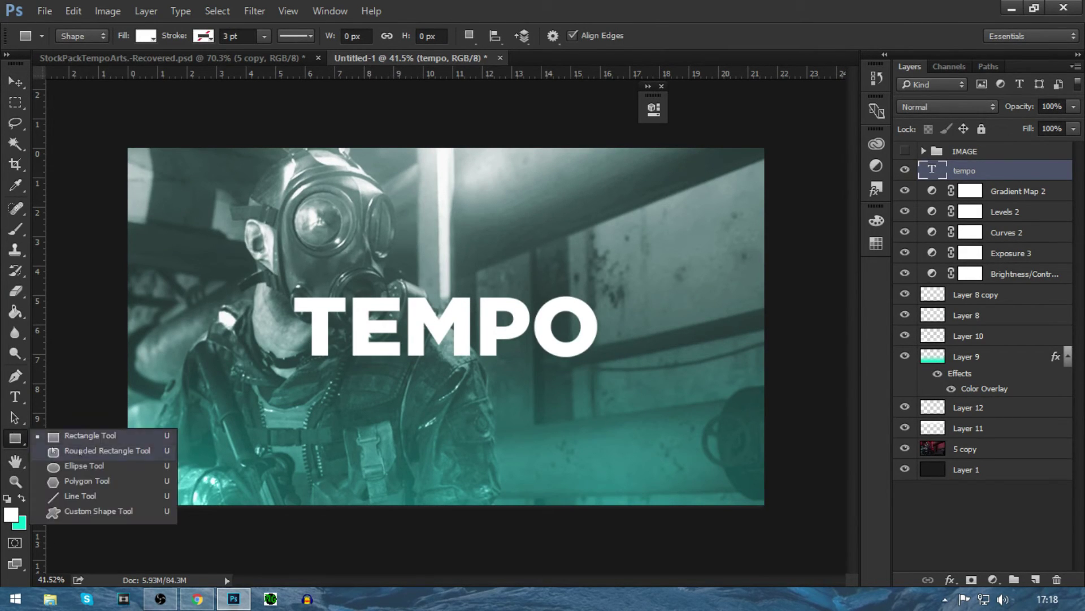
{"action": "left_click", "coordinate": [132, 441]}
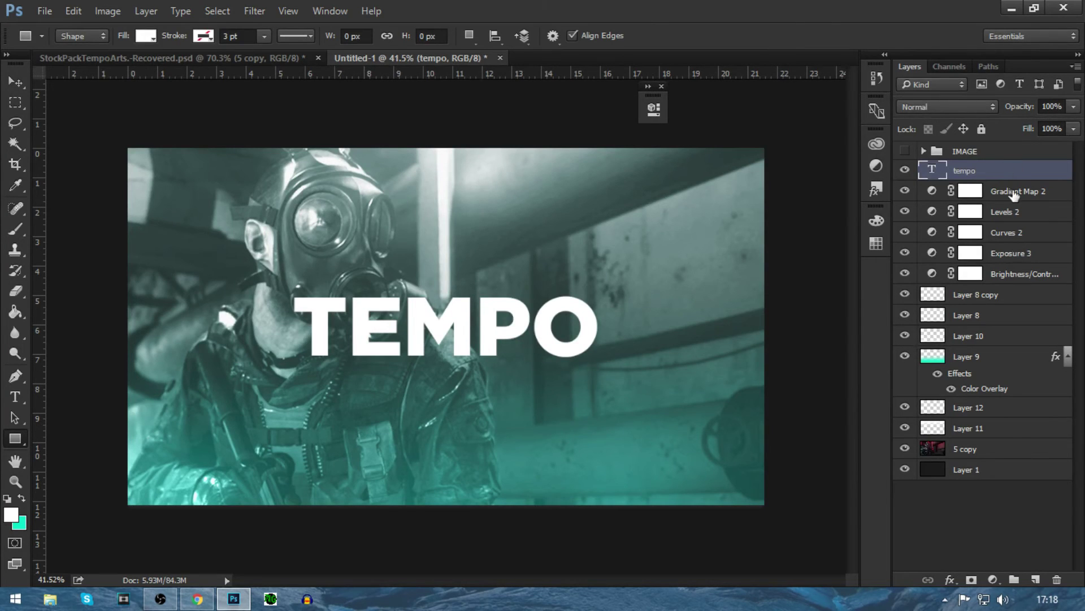
{"action": "left_click", "coordinate": [1014, 193]}
{"action": "left_click", "coordinate": [1036, 579]}
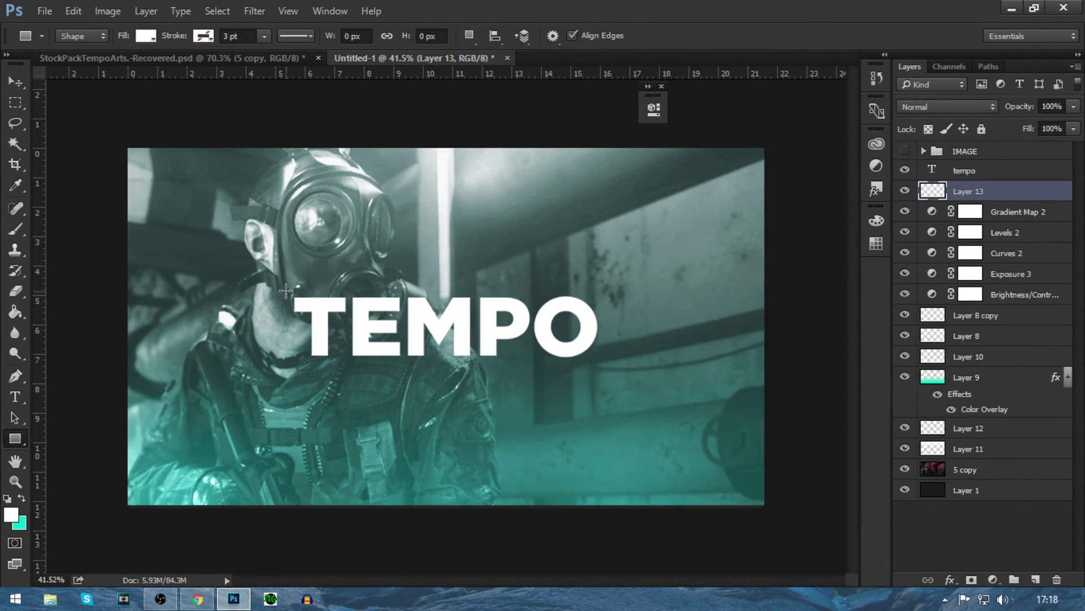
Step: Draw a 973 × 285 px white rectangle covering the whole TEMPO word
{"action": "left_click_drag", "start_coordinate": [286, 290], "coordinate": [400, 325]}
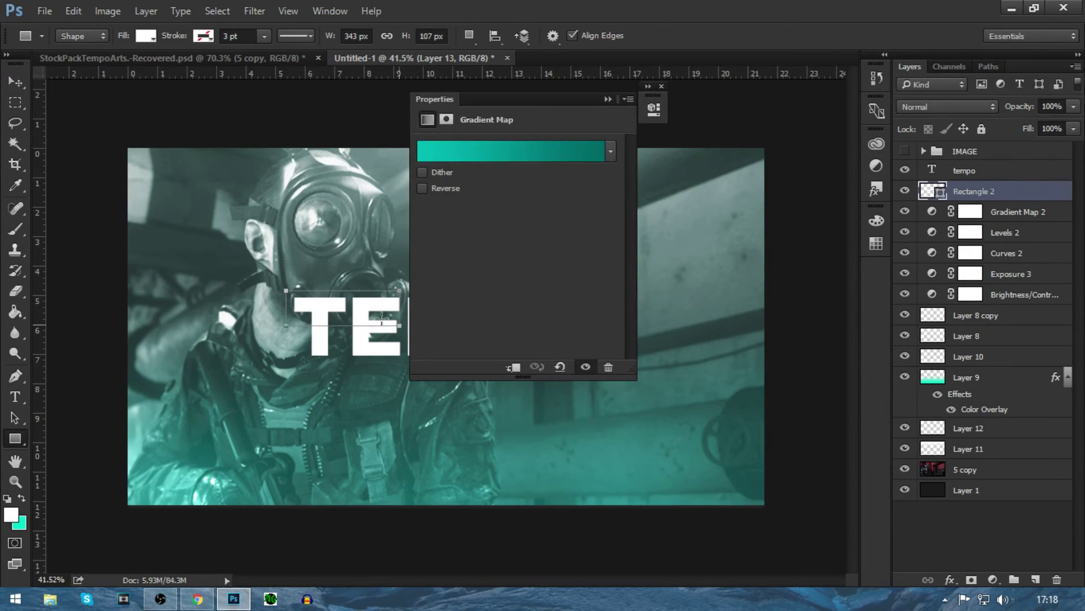
{"action": "key", "text": "ctrl+z"}
{"action": "left_click", "coordinate": [608, 99]}
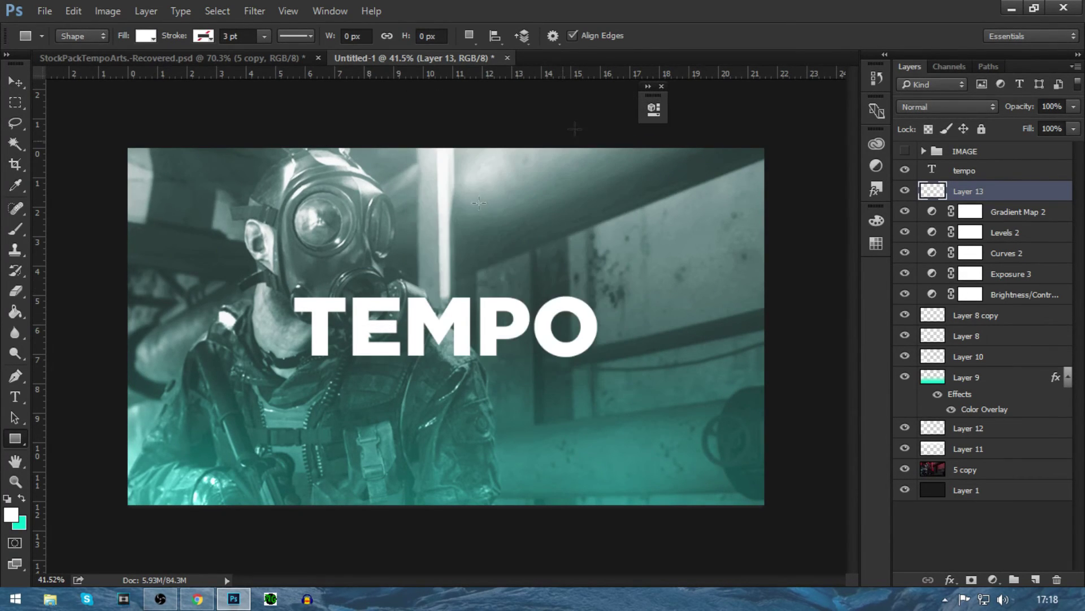
{"action": "left_click_drag", "start_coordinate": [287, 280], "coordinate": [608, 374]}
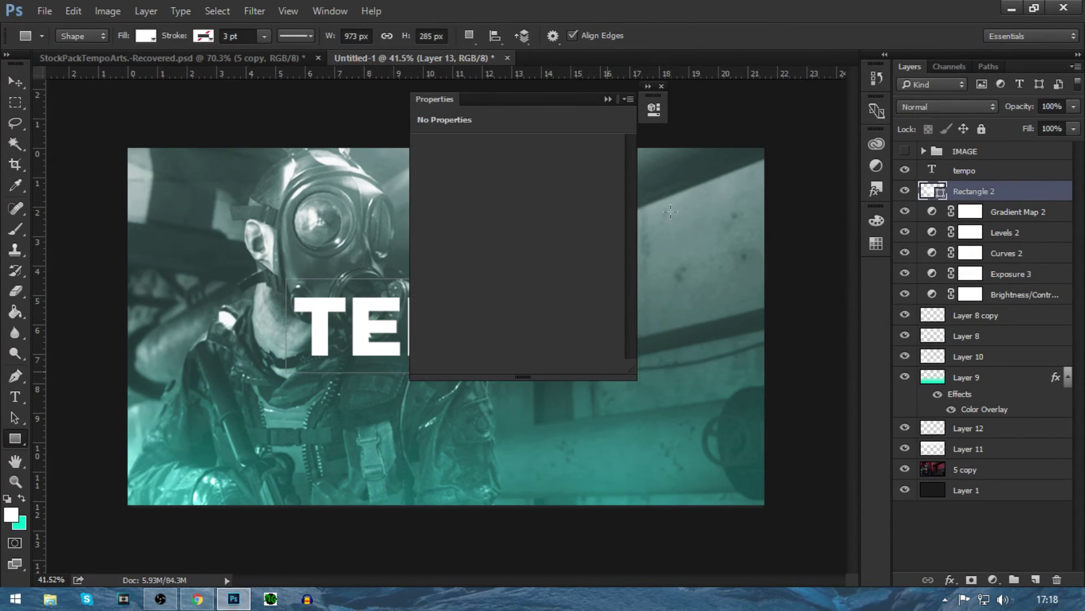
{"action": "left_click", "coordinate": [608, 100]}
Step: Rasterize the tempo text layer and the rectangle shape layer
{"action": "key", "text": "v"}
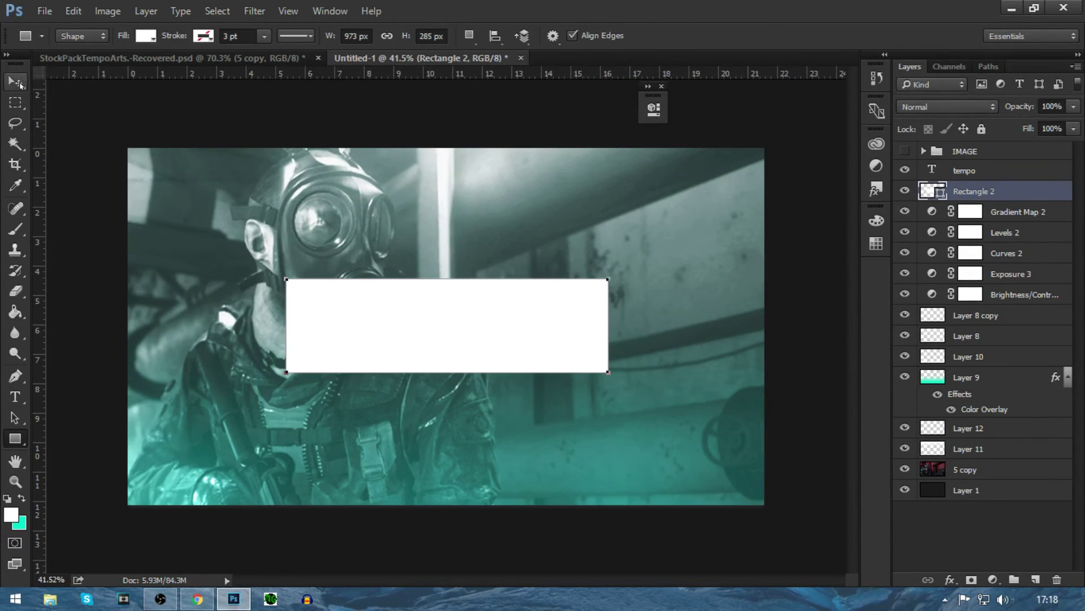
{"action": "left_click", "coordinate": [1003, 170]}
{"action": "right_click", "coordinate": [964, 173]}
{"action": "left_click", "coordinate": [957, 349]}
{"action": "right_click", "coordinate": [981, 193]}
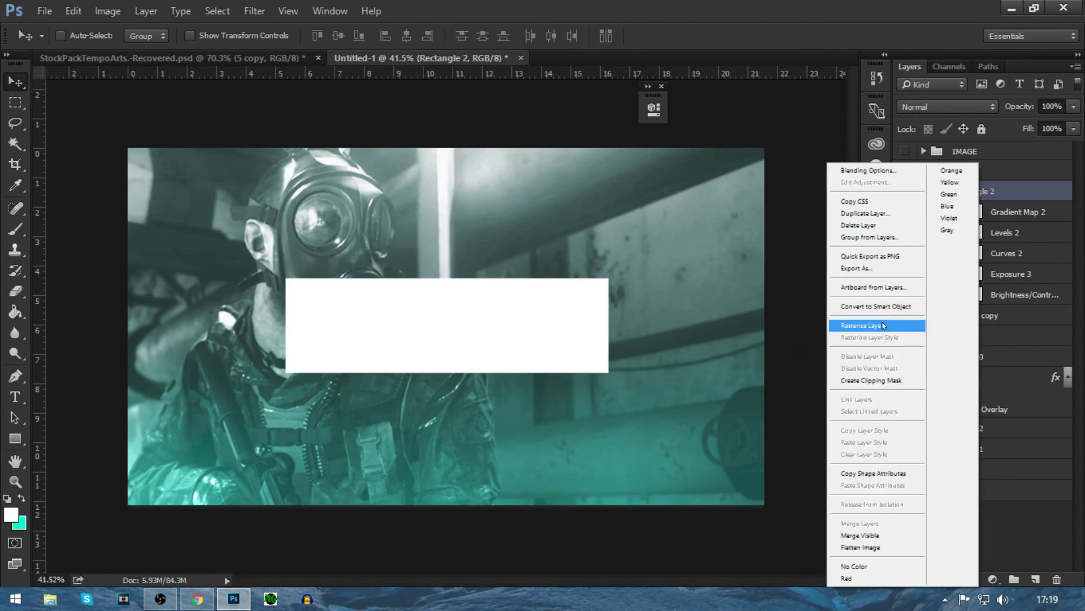
{"action": "left_click", "coordinate": [862, 325]}
Step: Load the TEMPO letters as a selection and delete them out of the white rectangle
{"action": "left_click", "coordinate": [961, 172]}
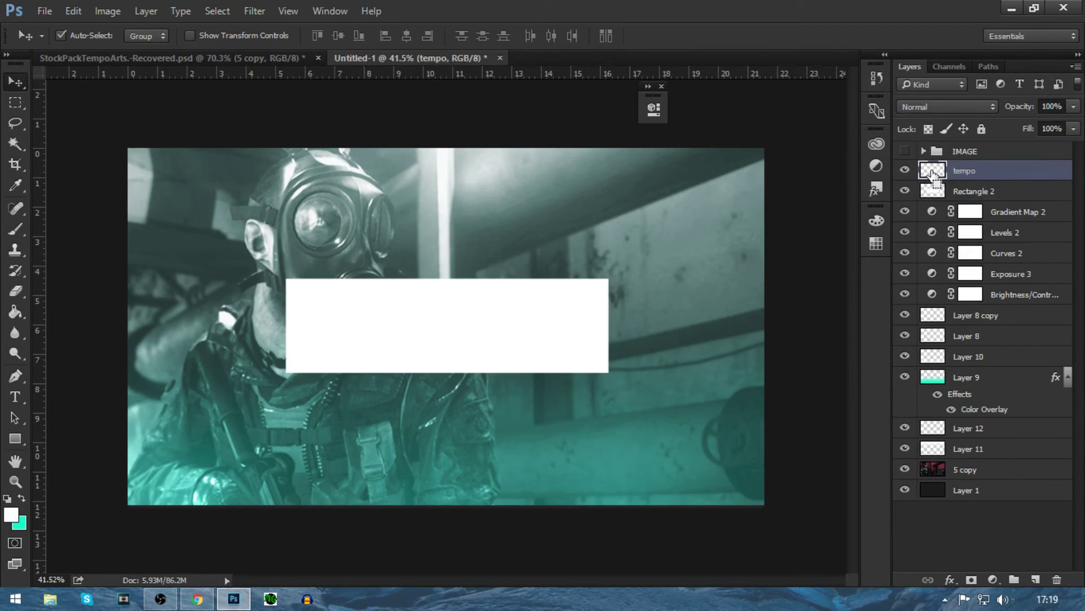
{"action": "left_click", "coordinate": [932, 172], "text": "ctrl"}
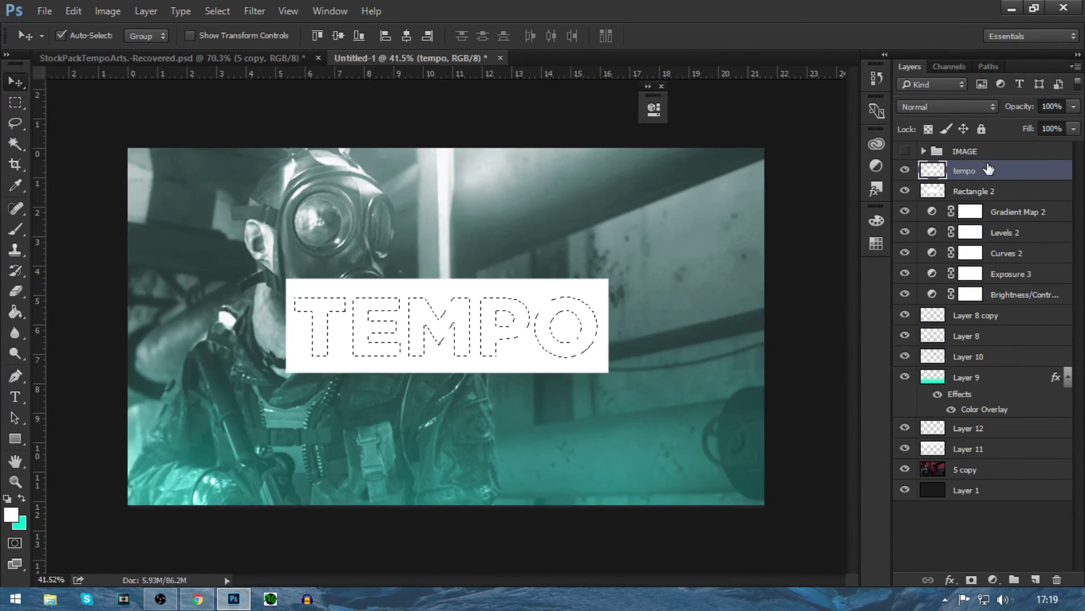
{"action": "key", "text": "ctrl+d"}
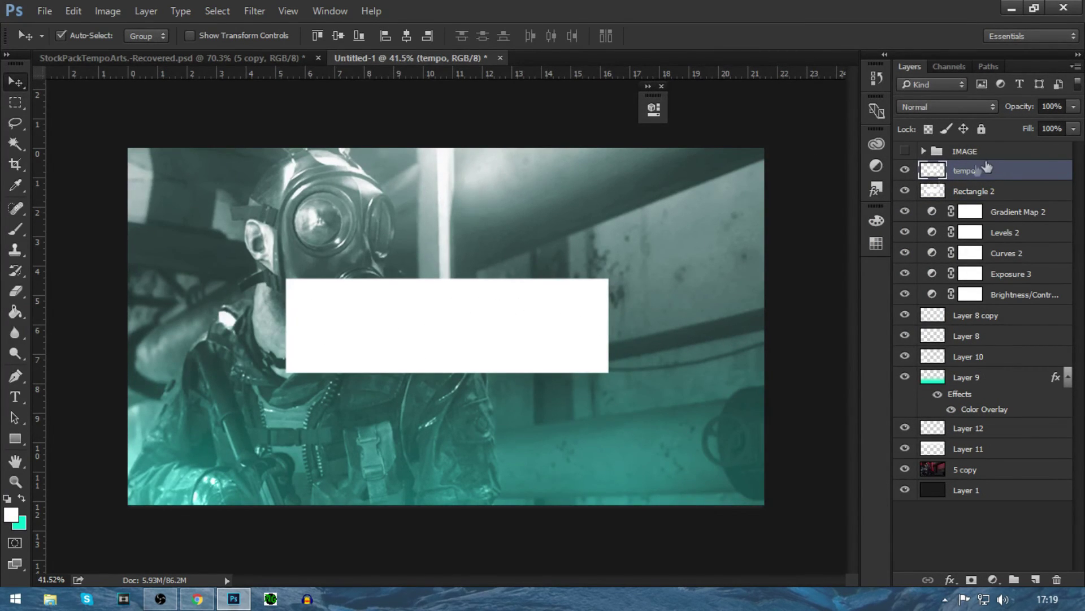
{"action": "left_click", "coordinate": [934, 171], "text": "ctrl"}
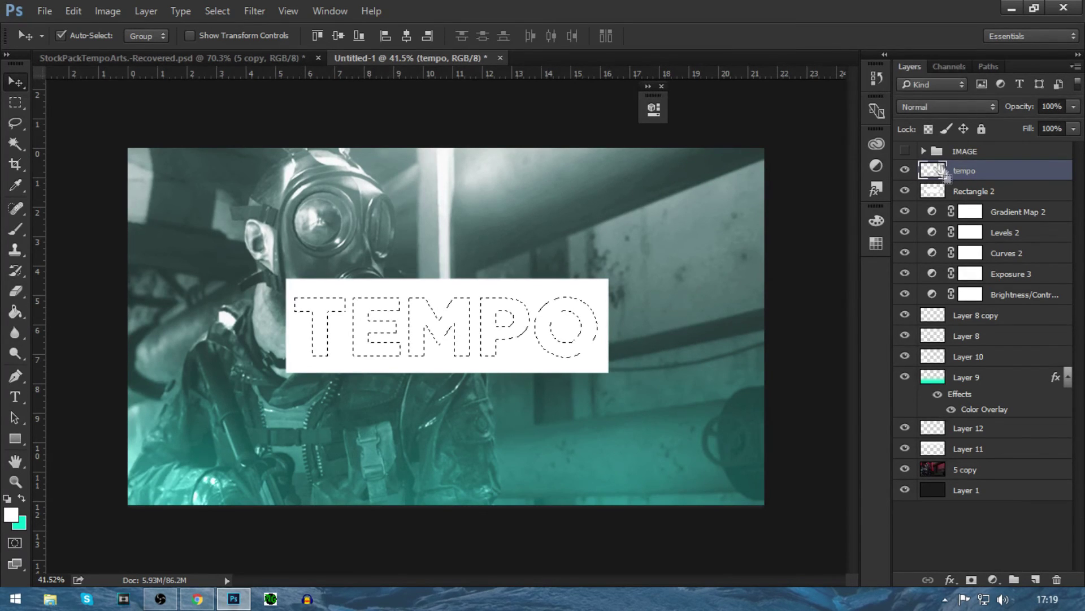
{"action": "left_click", "coordinate": [989, 193]}
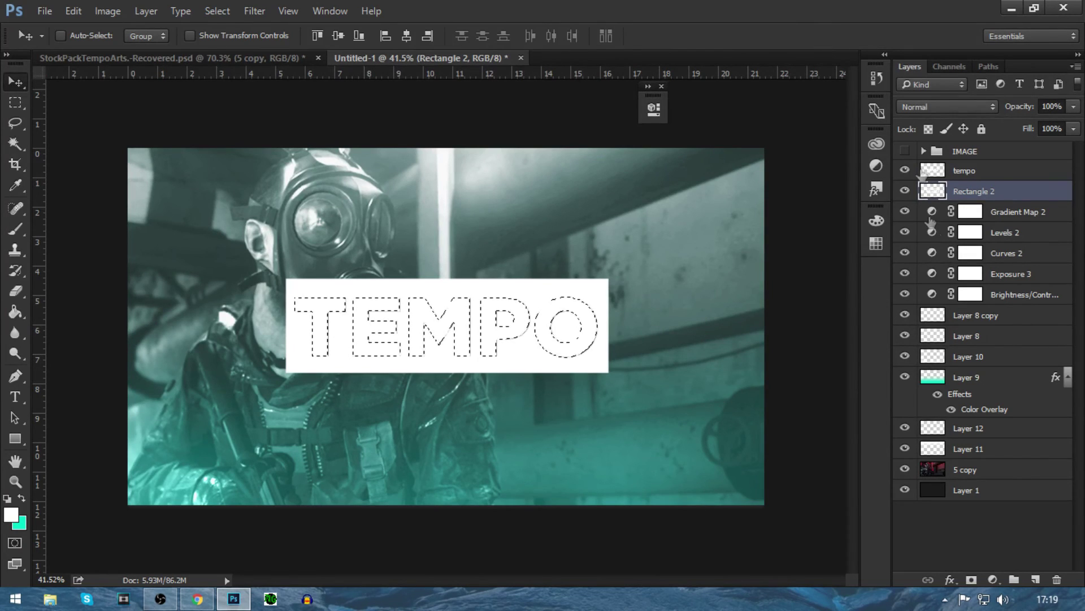
{"action": "left_click", "coordinate": [905, 171]}
{"action": "key", "text": "Delete"}
{"action": "key", "text": "ctrl+d"}
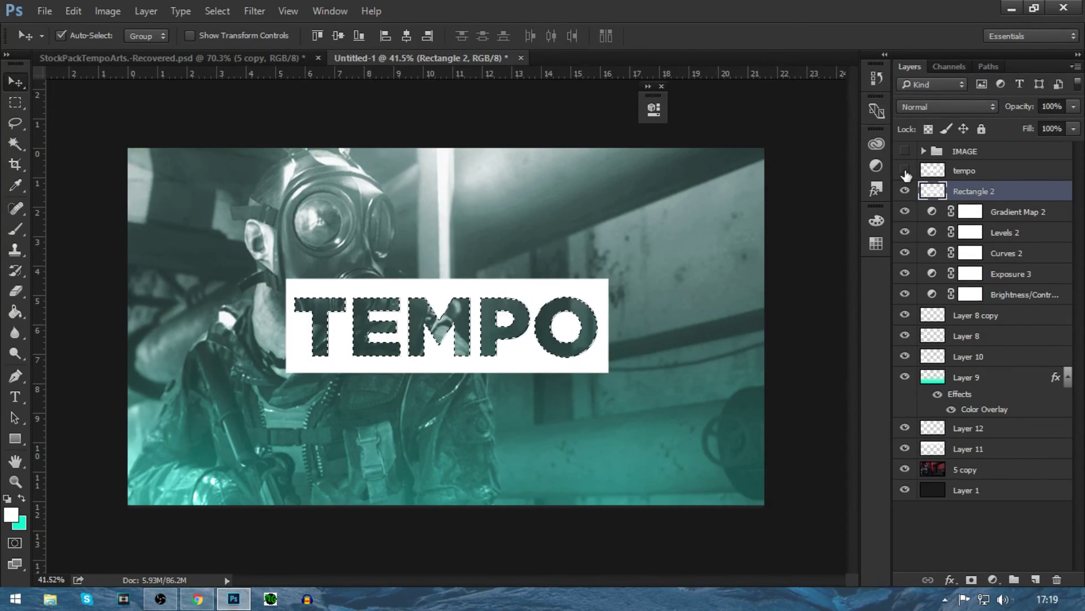
Step: Delete the hidden original tempo text layer
{"action": "left_click", "coordinate": [961, 171]}
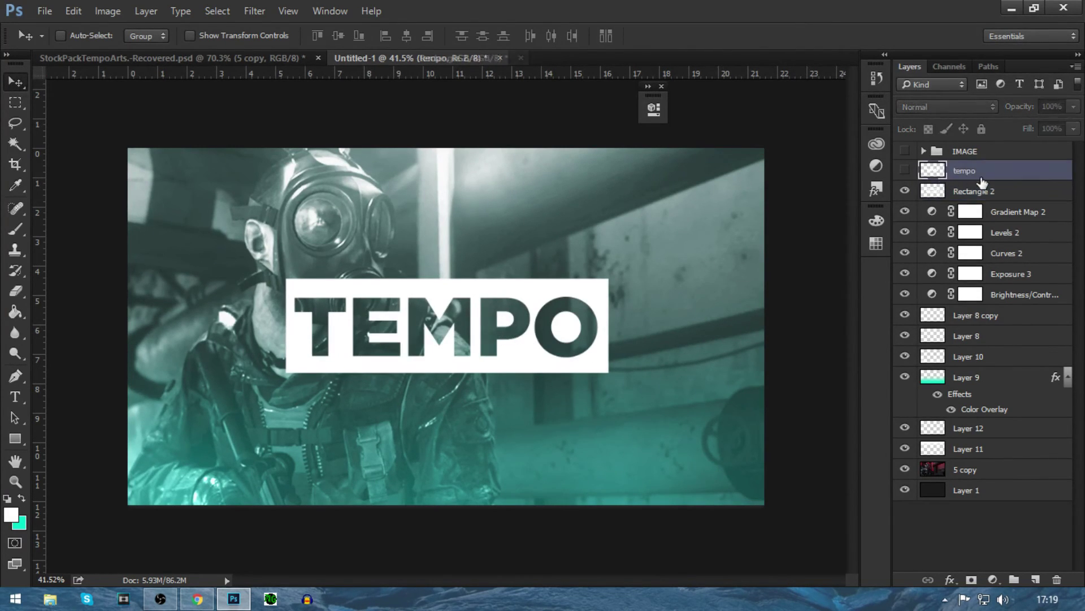
{"action": "left_click", "coordinate": [972, 193]}
{"action": "left_click", "coordinate": [963, 171]}
{"action": "key", "text": "Delete"}
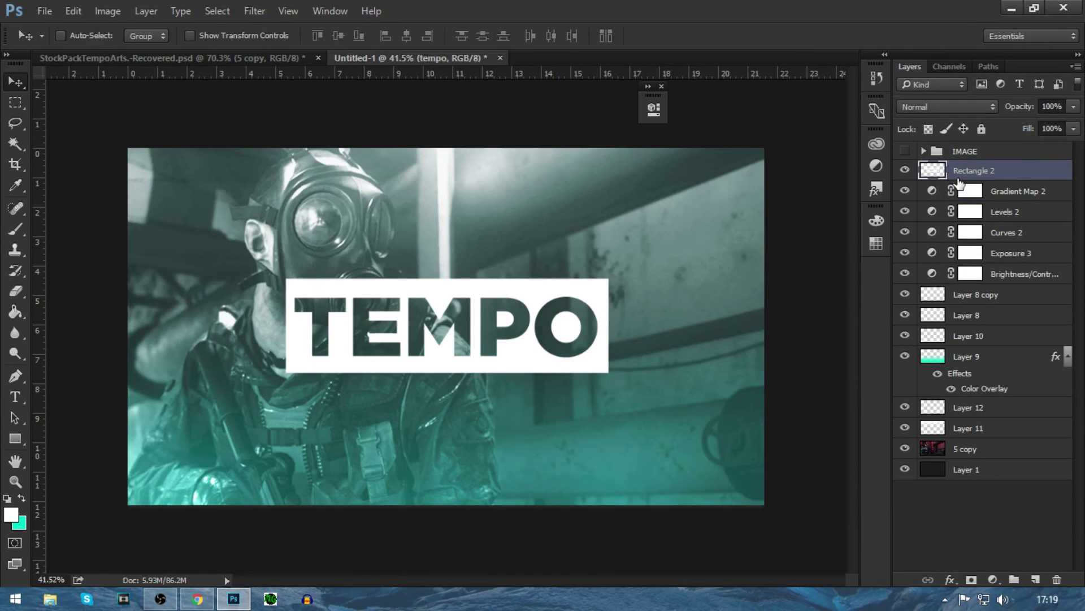
{"action": "key", "text": "ctrl"}
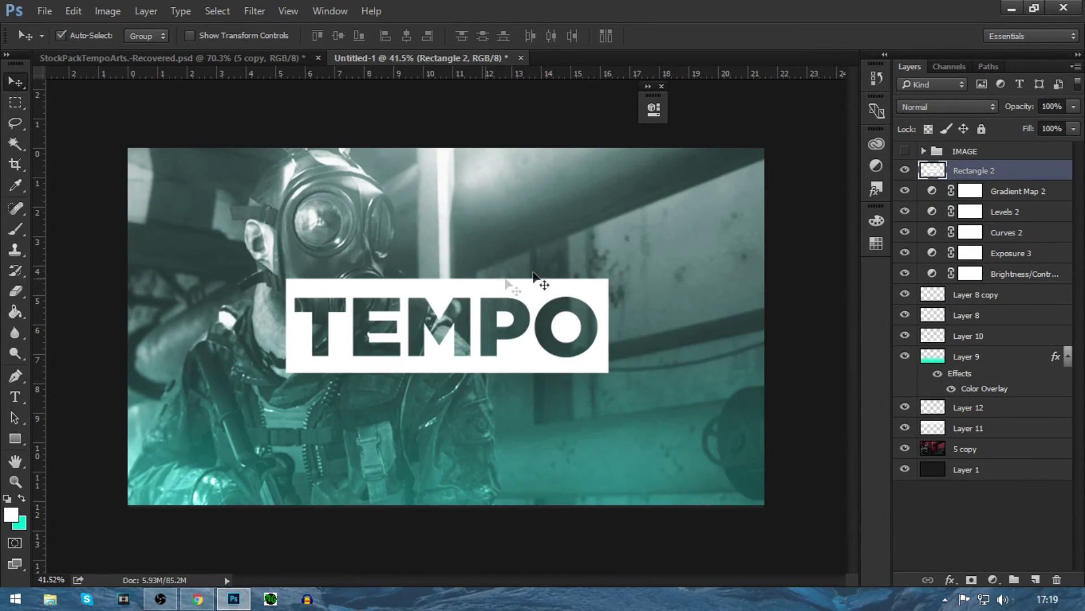
Step: Scale the white TEMPO box down to about 72%, keeping it centred on the photo
{"action": "key", "text": "ctrl+t"}
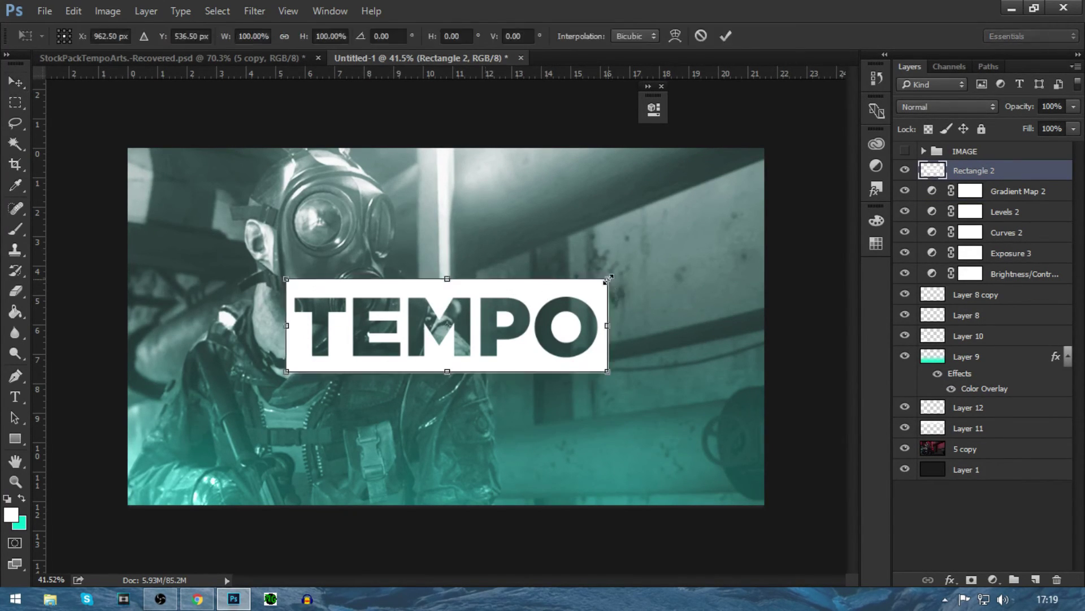
{"action": "left_click_drag", "start_coordinate": [604, 285], "coordinate": [587, 290]}
{"action": "left_click_drag", "start_coordinate": [552, 300], "coordinate": [560, 298]}
{"action": "key", "text": "Return"}
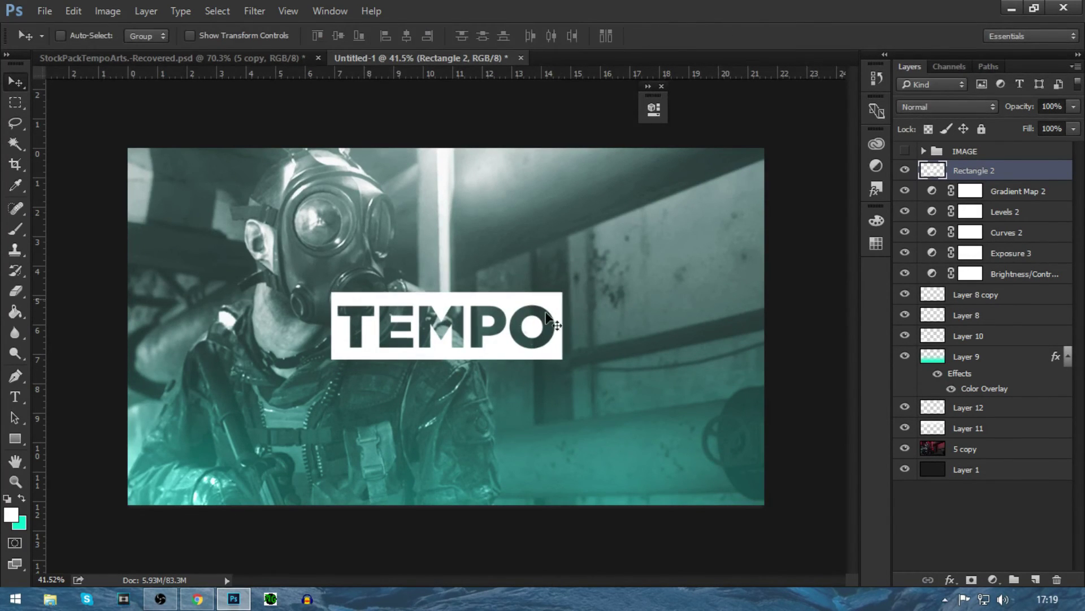
{"action": "left_click_drag", "start_coordinate": [510, 324], "coordinate": [655, 249]}
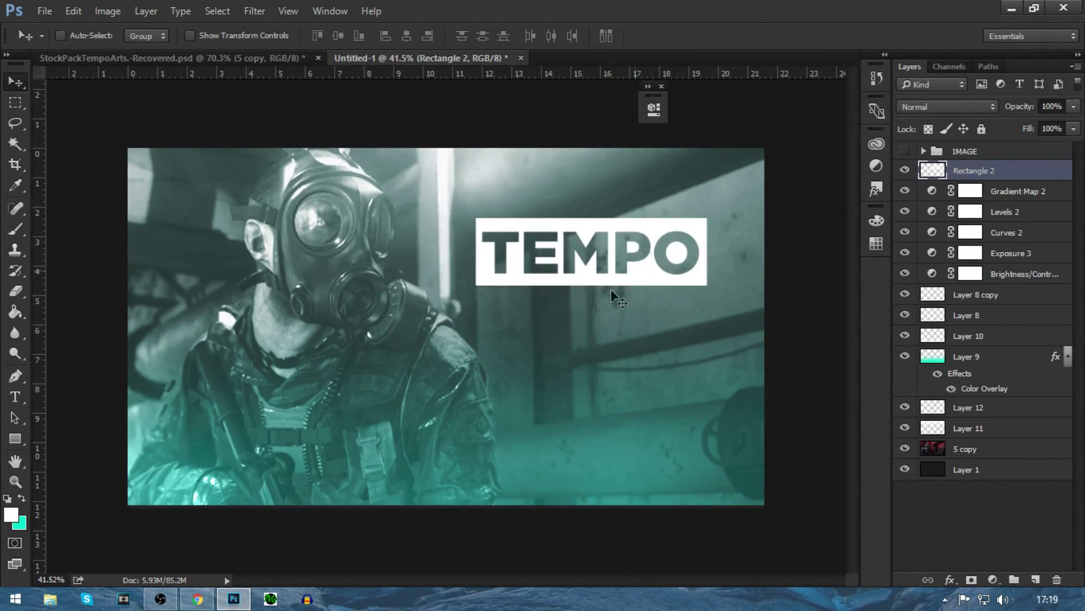
{"action": "key", "text": "ctrl+z"}
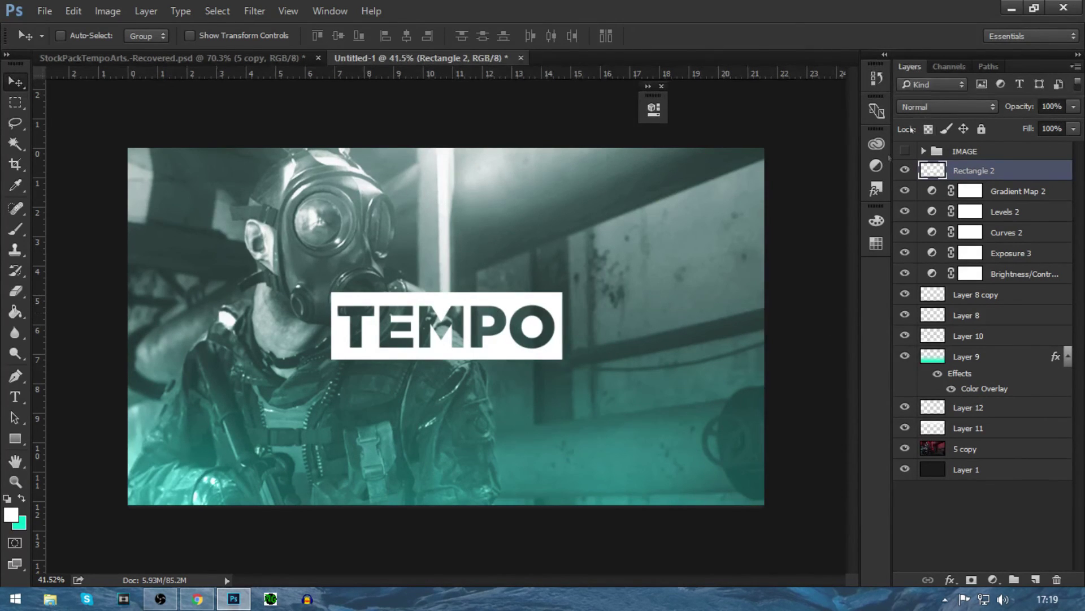
Step: Add a Hue/Saturation adjustment with Lightness 3 and shift the hue toward blue
{"action": "left_click", "coordinate": [876, 165]}
{"action": "left_click", "coordinate": [735, 187]}
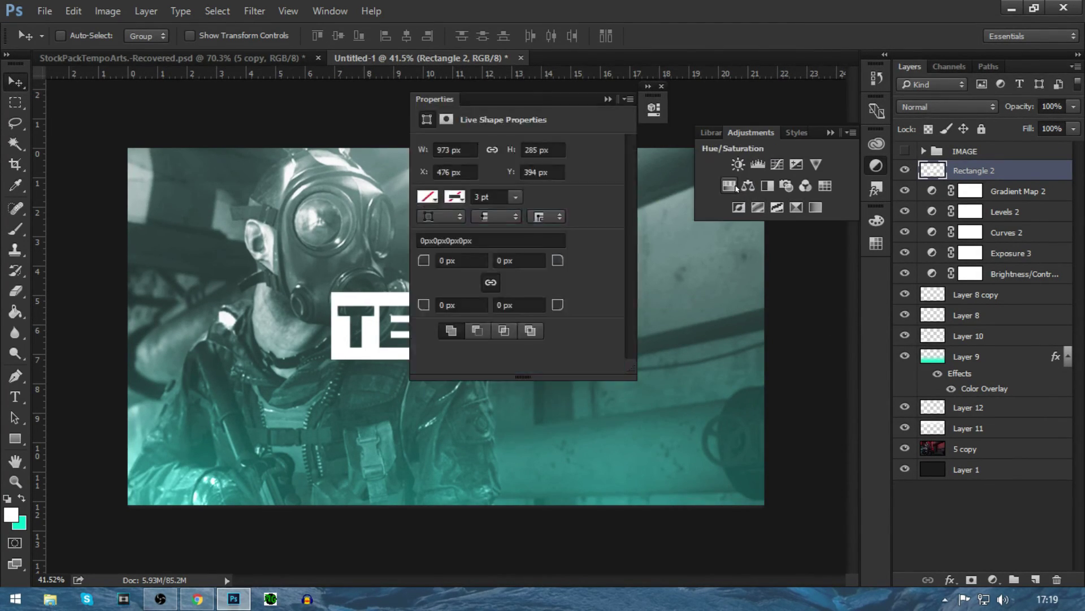
{"action": "left_click", "coordinate": [591, 255]}
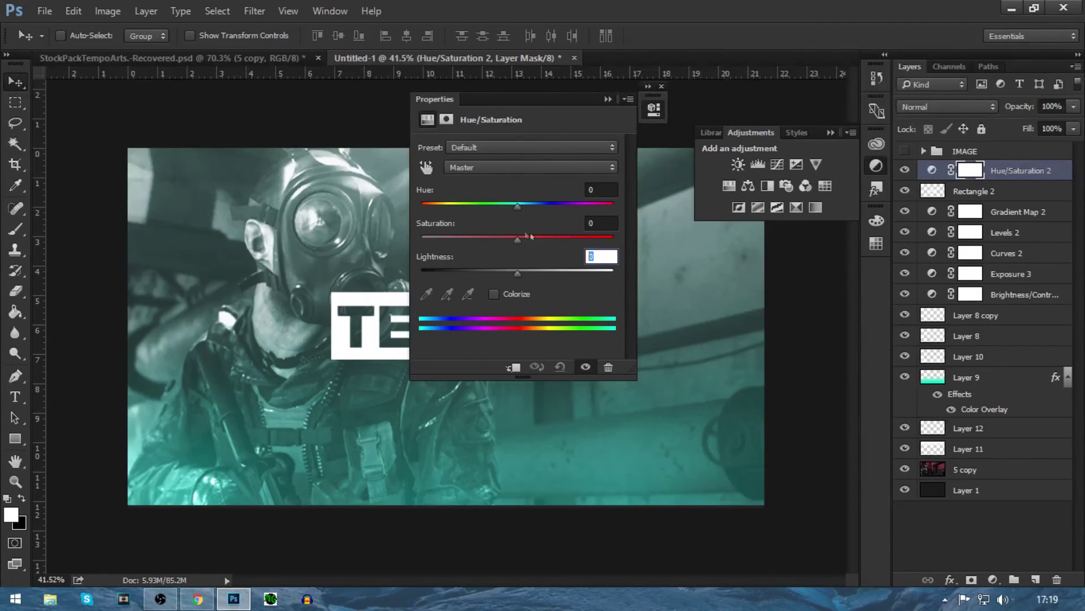
{"action": "type", "text": "3"}
{"action": "left_click", "coordinate": [596, 223]}
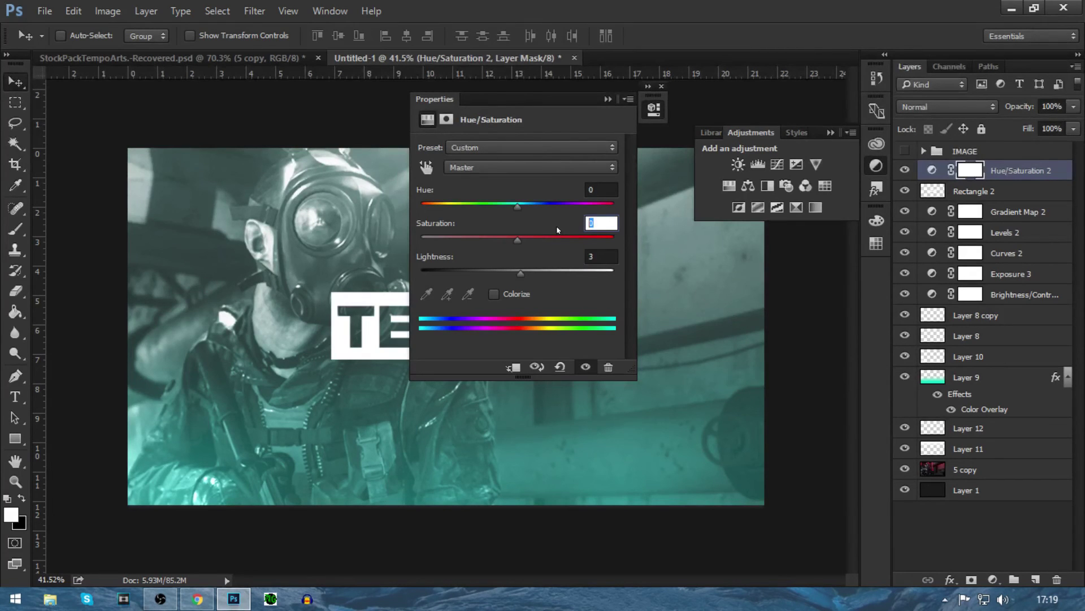
{"action": "type", "text": "-3"}
{"action": "left_click_drag", "start_coordinate": [517, 207], "coordinate": [561, 245]}
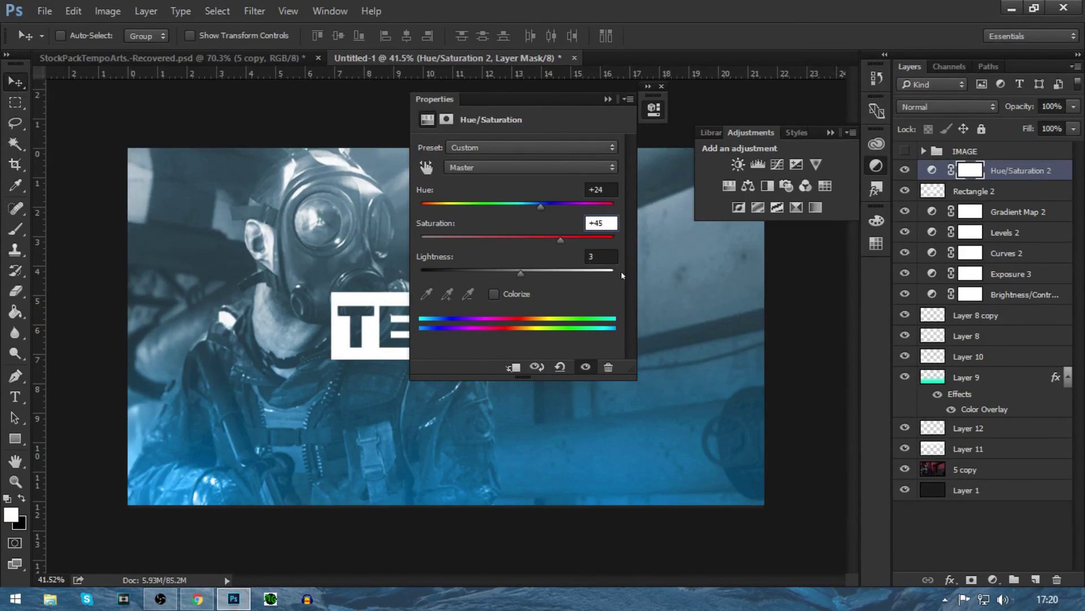
Step: Finalize the Hue/Saturation values at Hue +24, Saturation +45, Lightness 3
{"action": "left_click", "coordinate": [587, 224]}
{"action": "left_click", "coordinate": [608, 191]}
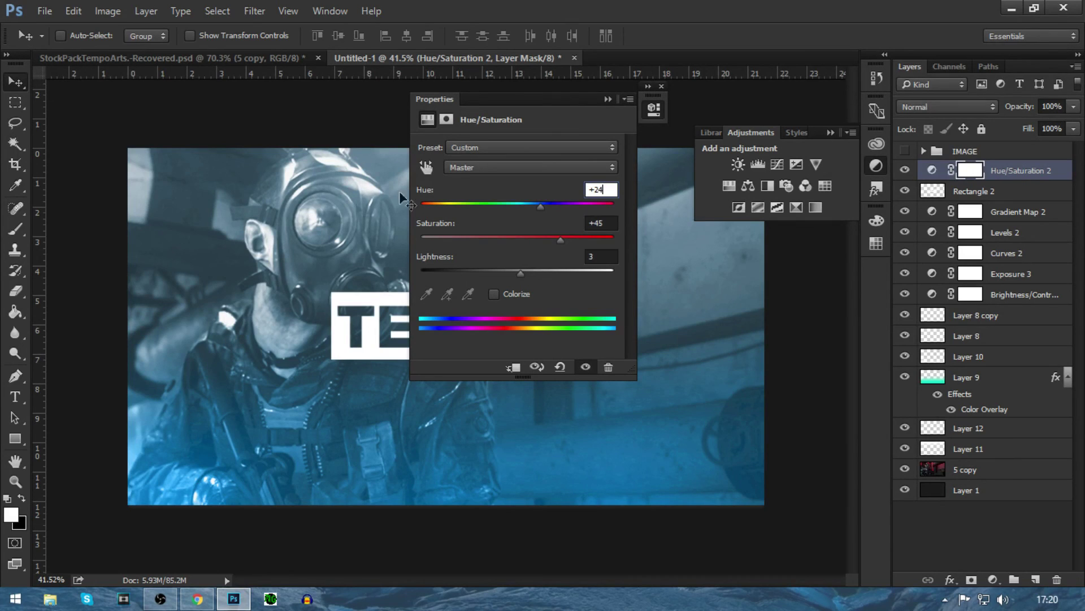
{"action": "left_click", "coordinate": [605, 190]}
{"action": "left_click", "coordinate": [609, 191]}
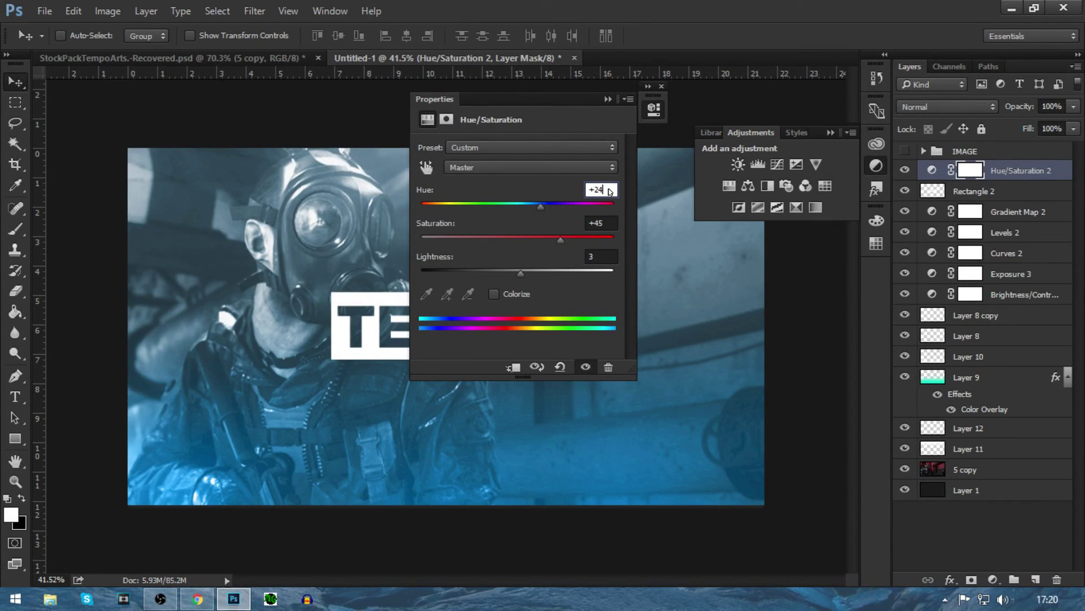
{"action": "left_click", "coordinate": [607, 257]}
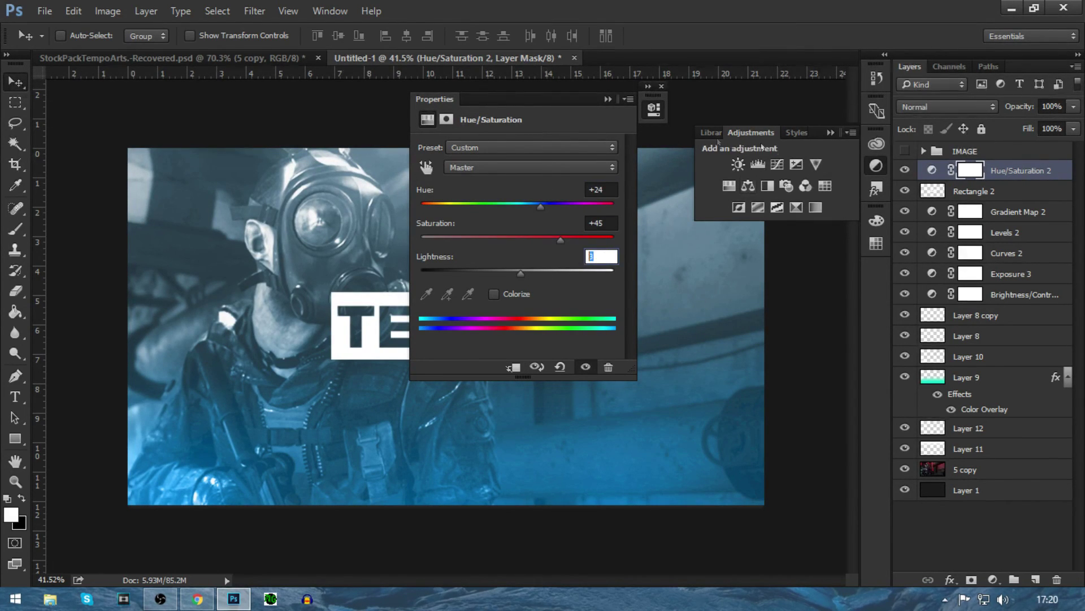
{"action": "left_click", "coordinate": [608, 99]}
{"action": "left_click", "coordinate": [831, 134]}
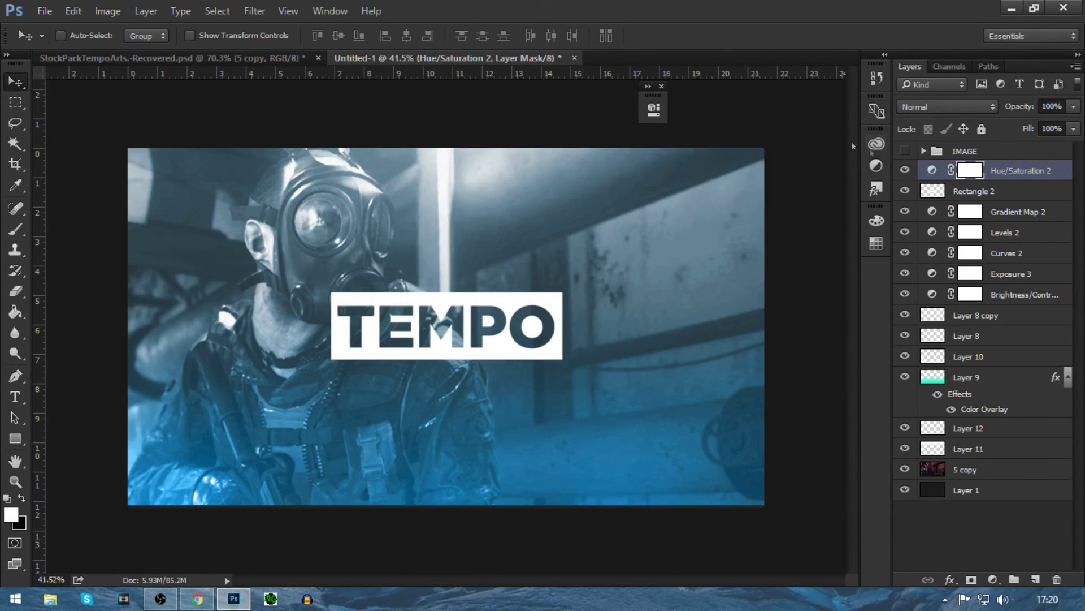